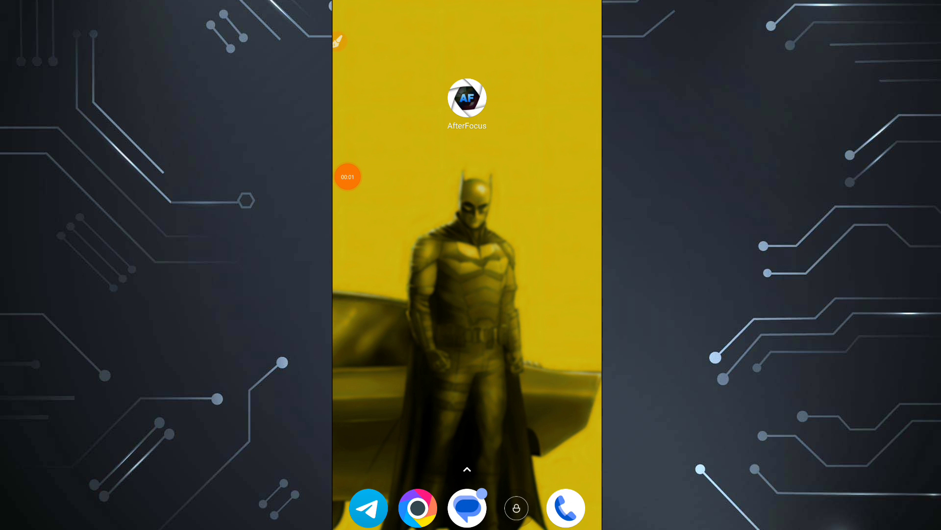
Launch AfterFocus from the home screen to reach its camera, album and project options.
{"action": "left_click", "coordinate": [339, 40]}
{"action": "mouse_move", "coordinate": [461, 42]}
{"action": "left_mouse_down"}
{"action": "mouse_move", "coordinate": [437, 34]}
{"action": "mouse_move", "coordinate": [479, 38]}
{"action": "mouse_move", "coordinate": [518, 105]}
{"action": "mouse_move", "coordinate": [451, 32]}
{"action": "left_mouse_up"}
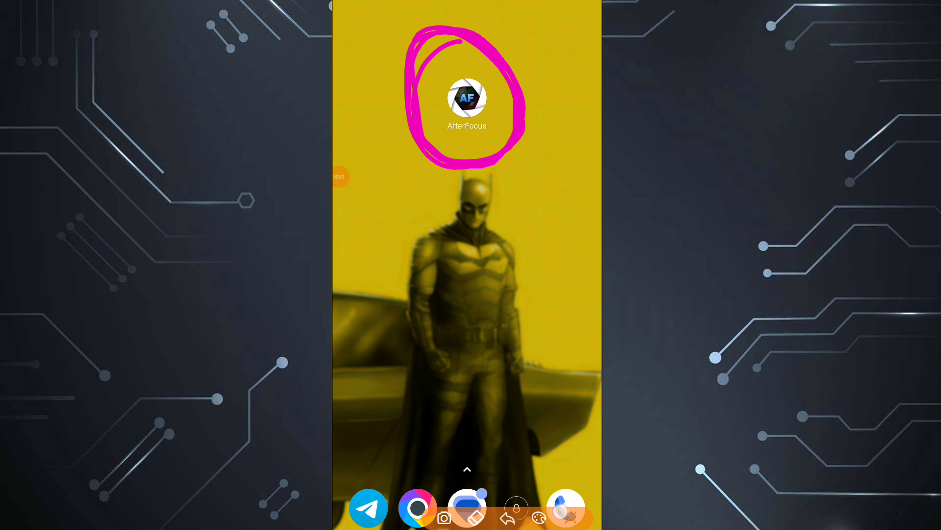
{"action": "left_click", "coordinate": [467, 98]}
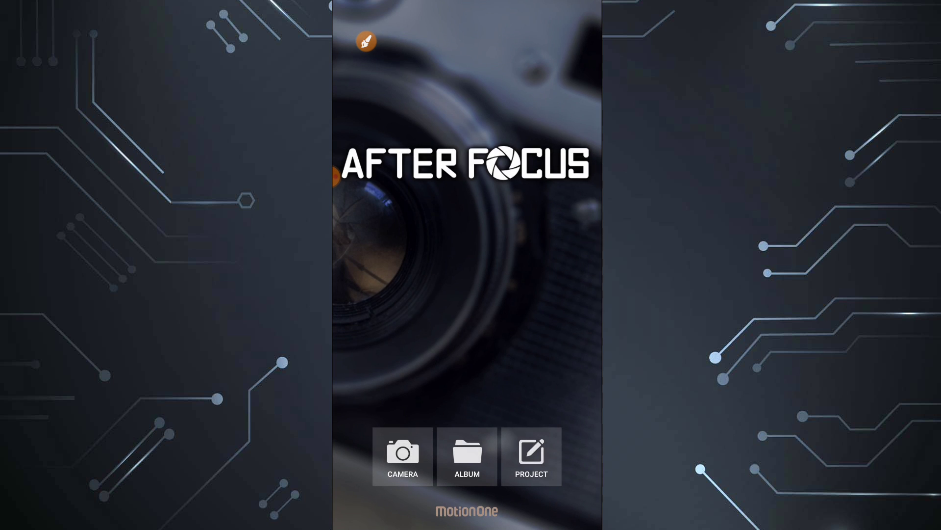
{"action": "left_click", "coordinate": [366, 41]}
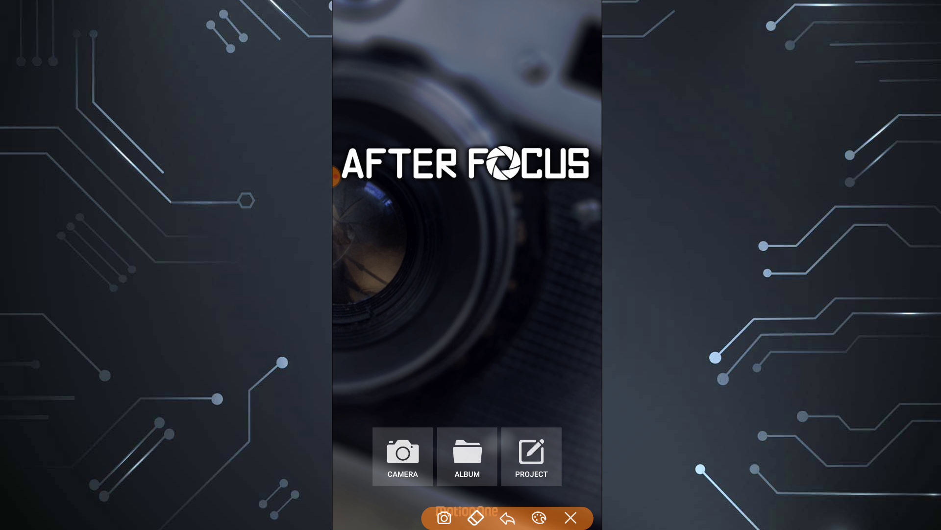
{"action": "mouse_move", "coordinate": [498, 481]}
{"action": "left_mouse_down"}
{"action": "mouse_move", "coordinate": [456, 414]}
{"action": "mouse_move", "coordinate": [487, 406]}
{"action": "mouse_move", "coordinate": [502, 434]}
{"action": "left_mouse_up"}
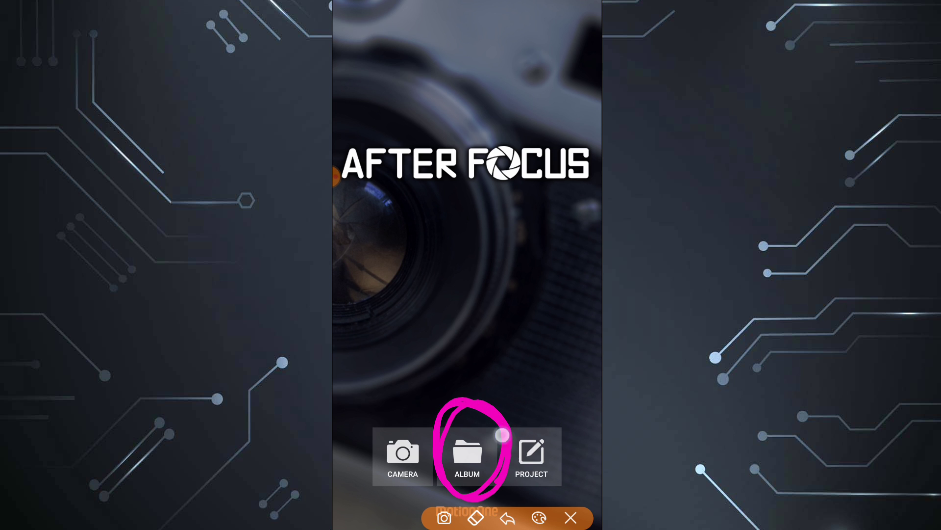
Load the seated girl's forest portrait from the PicsArt images folder through ALBUM.
{"action": "left_click", "coordinate": [571, 517]}
{"action": "left_click", "coordinate": [466, 456]}
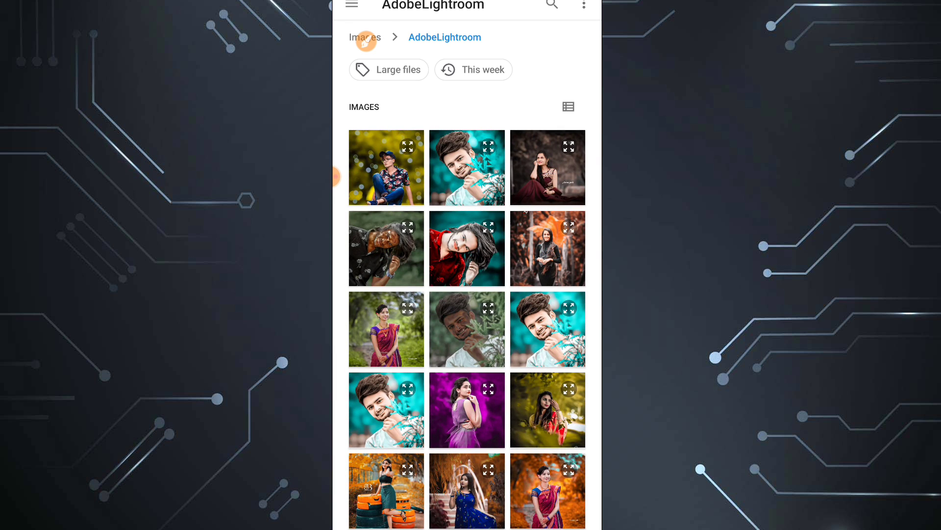
{"action": "left_click", "coordinate": [365, 41]}
{"action": "left_click", "coordinate": [386, 176]}
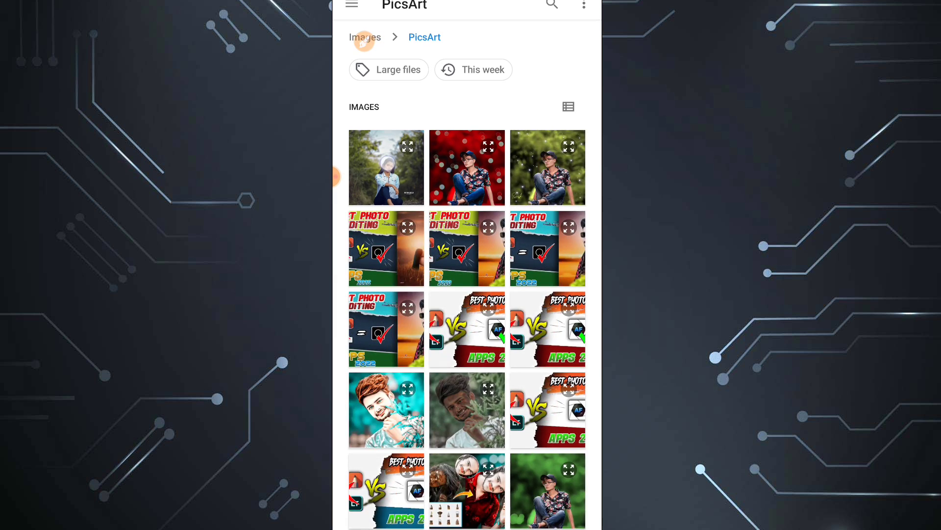
{"action": "left_click", "coordinate": [387, 162]}
{"action": "left_click", "coordinate": [466, 330]}
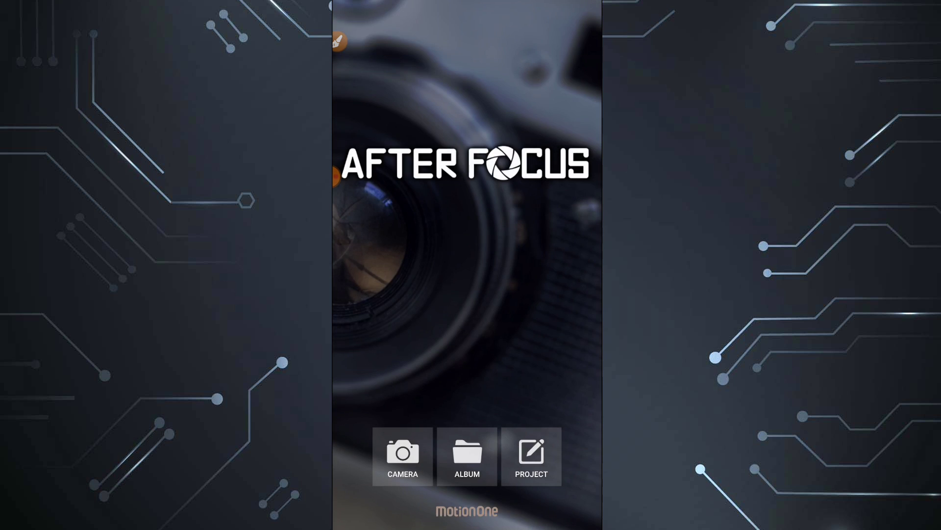
Dismiss the zoom tip and paint white focus strokes over her hair, arm, knee and ground line.
{"action": "left_click", "coordinate": [504, 445]}
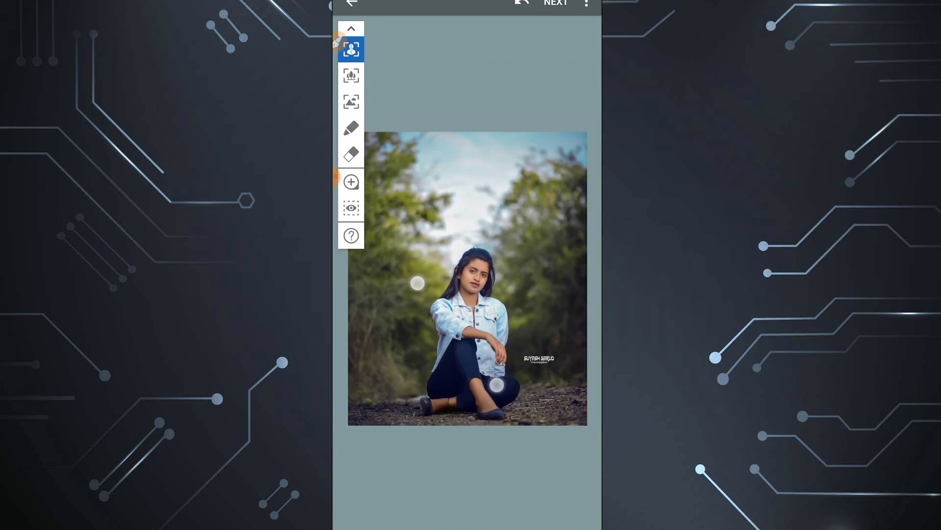
{"action": "scroll", "coordinate": [457, 334], "scroll_direction": "up", "scroll_amount": 2}
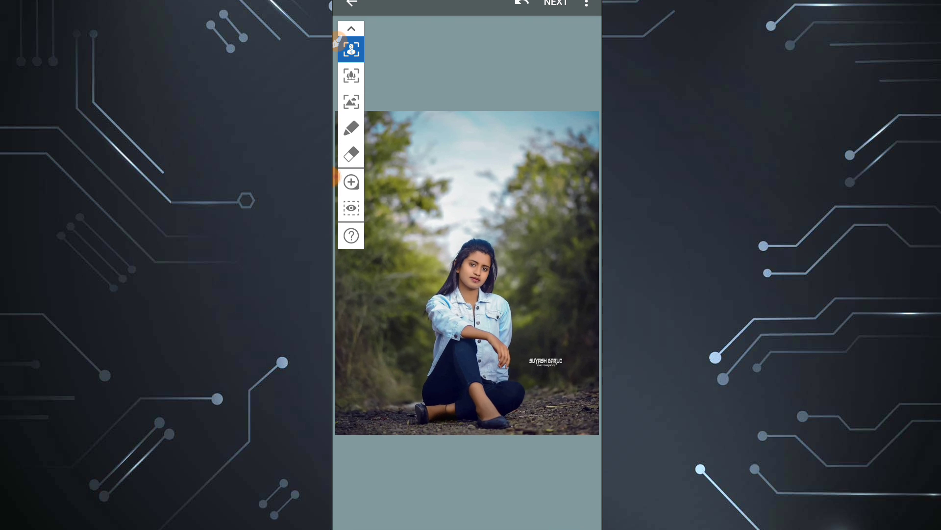
{"action": "scroll", "coordinate": [451, 343], "scroll_direction": "down", "scroll_amount": 1}
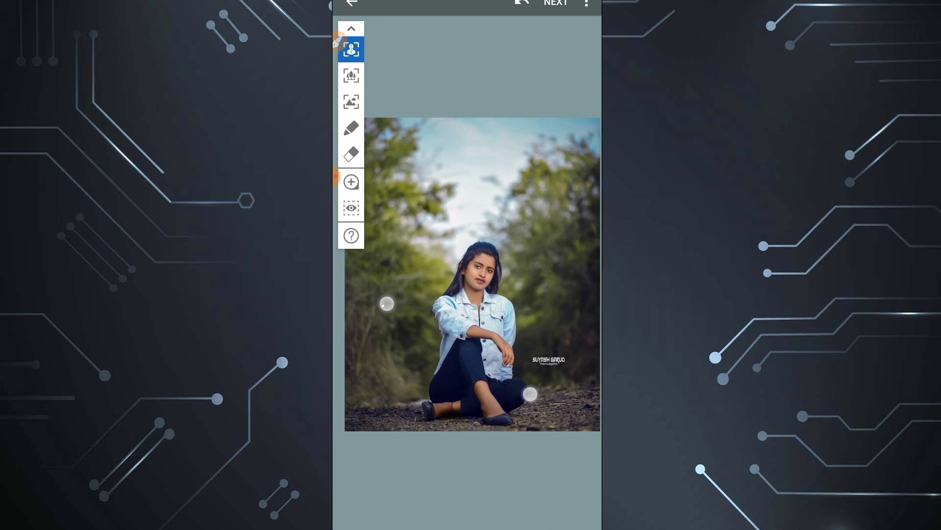
{"action": "left_click", "coordinate": [343, 48]}
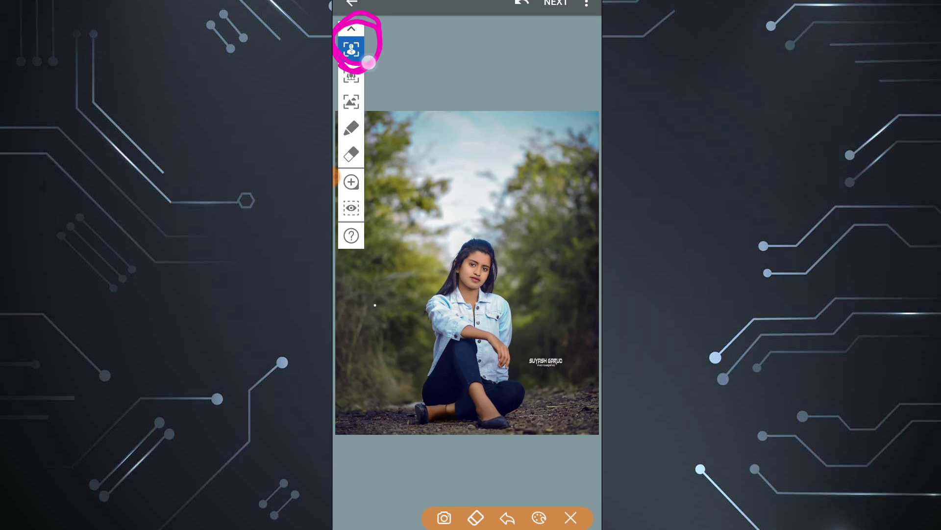
{"action": "left_click", "coordinate": [351, 49]}
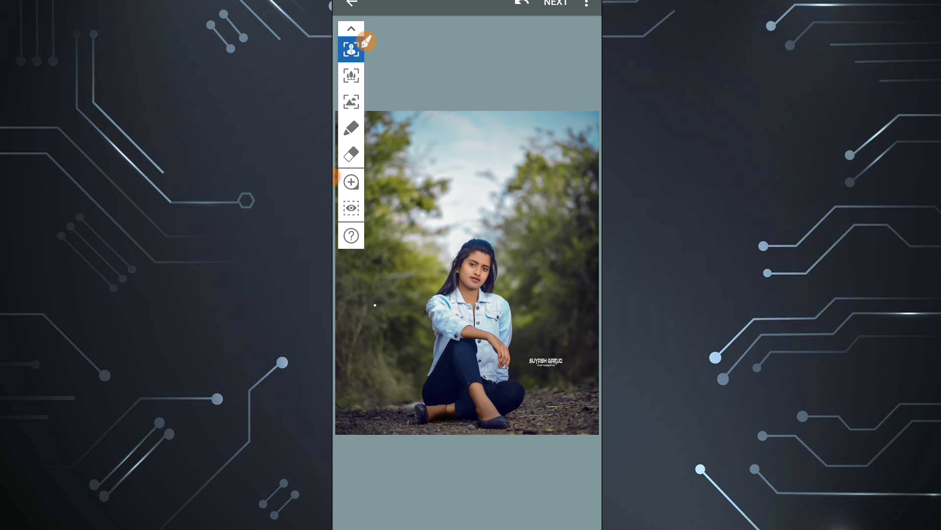
{"action": "scroll", "coordinate": [466, 294], "scroll_direction": "up", "scroll_amount": 5}
{"action": "scroll", "coordinate": [465, 295], "scroll_direction": "up", "scroll_amount": 3}
{"action": "mouse_move", "coordinate": [445, 160]}
{"action": "left_mouse_down"}
{"action": "mouse_move", "coordinate": [473, 196]}
{"action": "mouse_move", "coordinate": [441, 273]}
{"action": "left_mouse_up"}
{"action": "left_click_drag", "start_coordinate": [503, 238], "coordinate": [490, 374]}
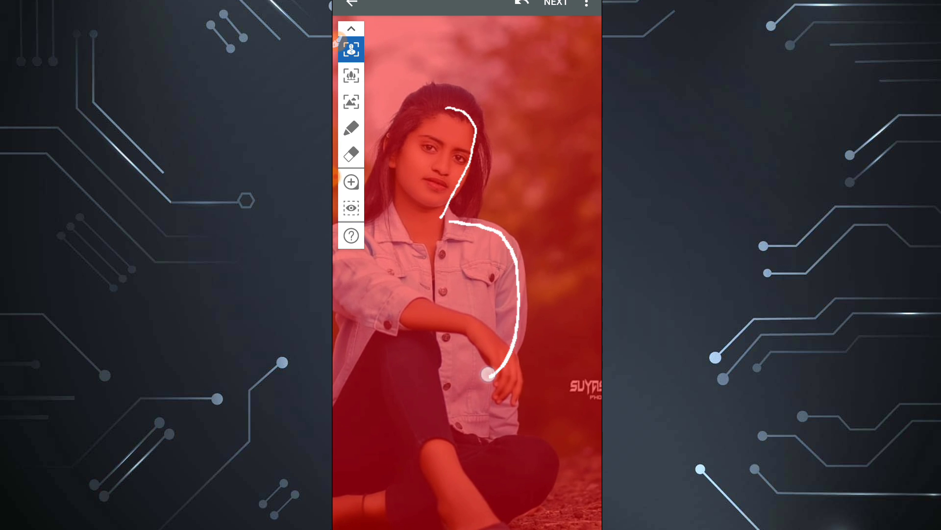
{"action": "scroll", "coordinate": [485, 323], "scroll_direction": "down", "scroll_amount": 3}
{"action": "left_click_drag", "start_coordinate": [492, 297], "coordinate": [441, 455]}
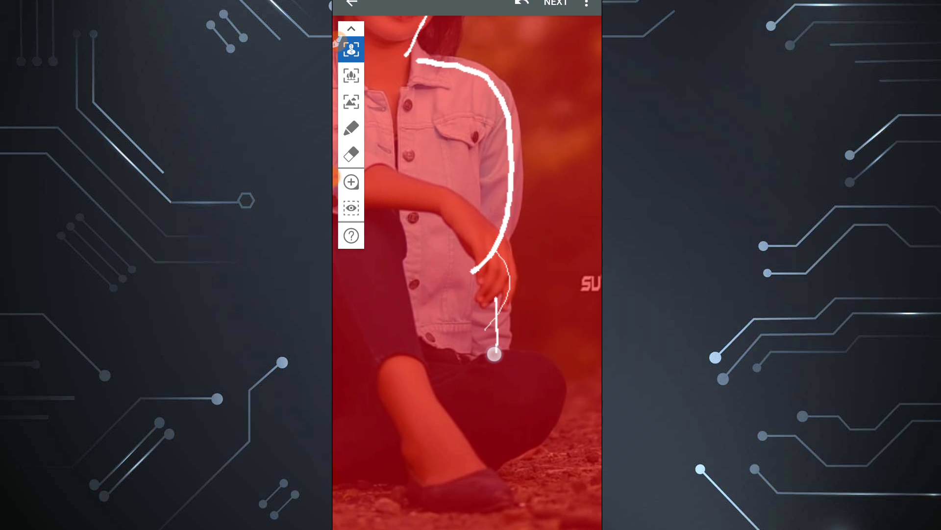
{"action": "scroll", "coordinate": [466, 274], "scroll_direction": "down", "scroll_amount": 3}
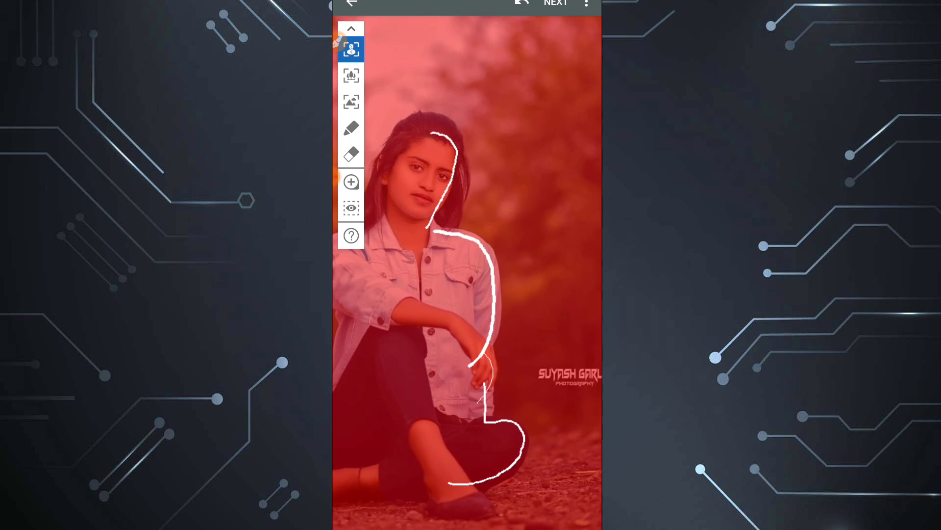
{"action": "scroll", "coordinate": [467, 389], "scroll_direction": "down", "scroll_amount": 3}
{"action": "left_click_drag", "start_coordinate": [466, 436], "coordinate": [602, 463]}
{"action": "mouse_move", "coordinate": [506, 422]}
{"action": "left_mouse_down"}
{"action": "mouse_move", "coordinate": [373, 461]}
{"action": "mouse_move", "coordinate": [447, 425]}
{"action": "left_mouse_up"}
{"action": "scroll", "coordinate": [467, 275], "scroll_direction": "down", "scroll_amount": 1}
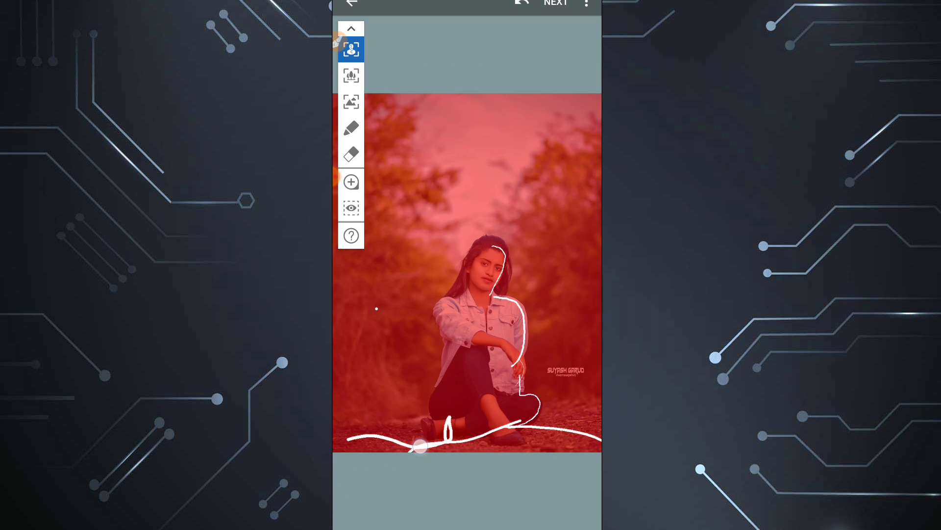
{"action": "scroll", "coordinate": [467, 274], "scroll_direction": "up", "scroll_amount": 3}
Trace her jacket, arm and hairline with more white focus strokes.
{"action": "mouse_move", "coordinate": [505, 454]}
{"action": "left_mouse_down"}
{"action": "mouse_move", "coordinate": [468, 376]}
{"action": "mouse_move", "coordinate": [485, 319]}
{"action": "left_mouse_up"}
{"action": "scroll", "coordinate": [467, 274], "scroll_direction": "up", "scroll_amount": 2}
{"action": "left_click_drag", "start_coordinate": [485, 386], "coordinate": [451, 297]}
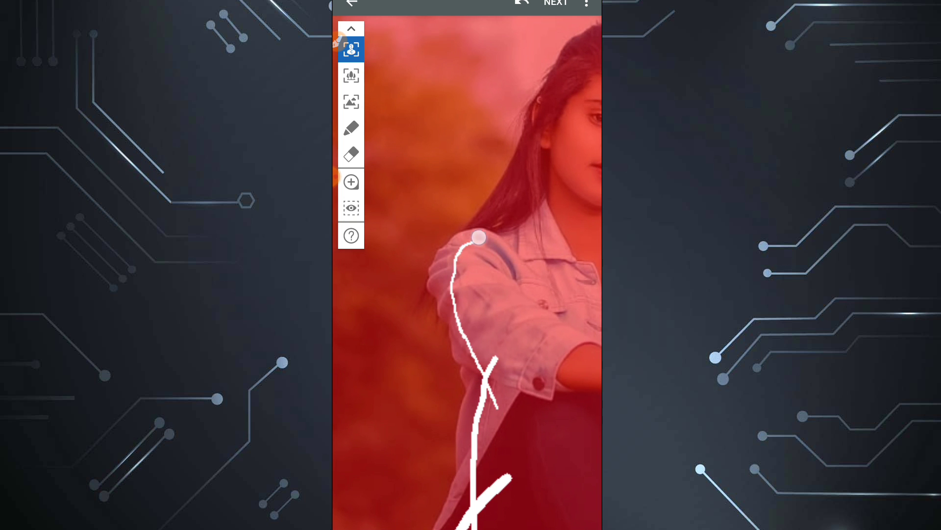
{"action": "scroll", "coordinate": [467, 274], "scroll_direction": "down", "scroll_amount": 2}
{"action": "mouse_move", "coordinate": [489, 256]}
{"action": "left_mouse_down"}
{"action": "mouse_move", "coordinate": [434, 332]}
{"action": "mouse_move", "coordinate": [511, 213]}
{"action": "mouse_move", "coordinate": [430, 325]}
{"action": "left_mouse_up"}
{"action": "scroll", "coordinate": [467, 275], "scroll_direction": "up", "scroll_amount": 2}
{"action": "left_click_drag", "start_coordinate": [458, 261], "coordinate": [511, 198]}
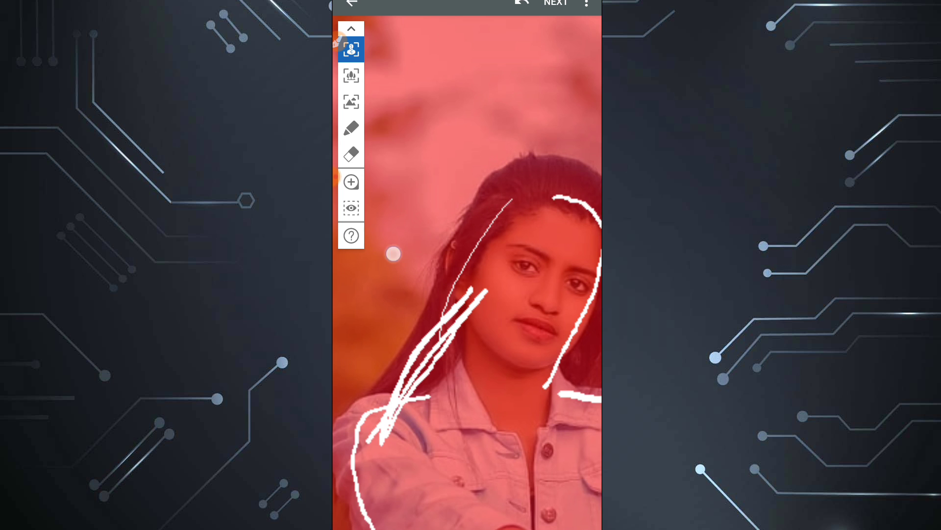
{"action": "mouse_move", "coordinate": [417, 388]}
{"action": "left_mouse_down"}
{"action": "mouse_move", "coordinate": [466, 248]}
{"action": "mouse_move", "coordinate": [510, 199]}
{"action": "left_mouse_up"}
{"action": "scroll", "coordinate": [454, 242], "scroll_direction": "up", "scroll_amount": 2}
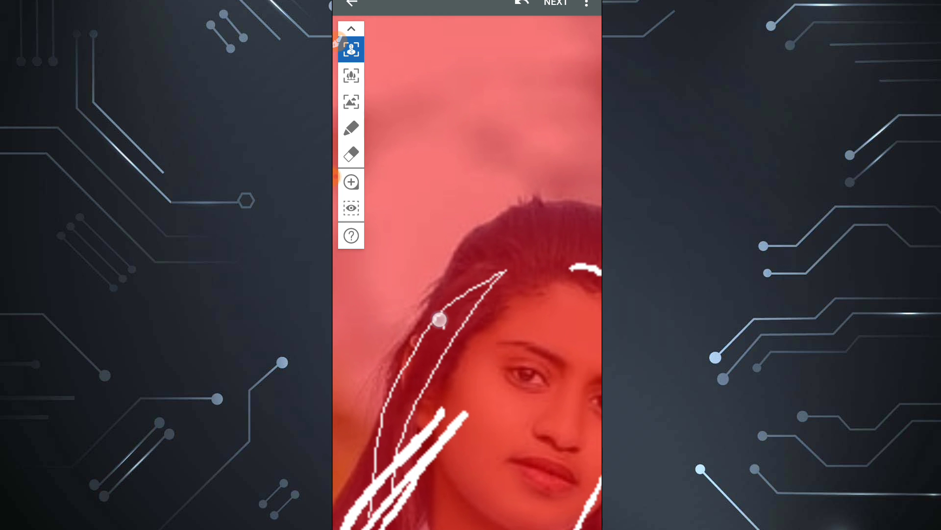
{"action": "left_click_drag", "start_coordinate": [440, 319], "coordinate": [542, 216]}
{"action": "scroll", "coordinate": [467, 275], "scroll_direction": "down", "scroll_amount": 2}
{"action": "mouse_move", "coordinate": [459, 243]}
{"action": "left_mouse_down"}
{"action": "mouse_move", "coordinate": [496, 227]}
{"action": "mouse_move", "coordinate": [554, 270]}
{"action": "left_mouse_up"}
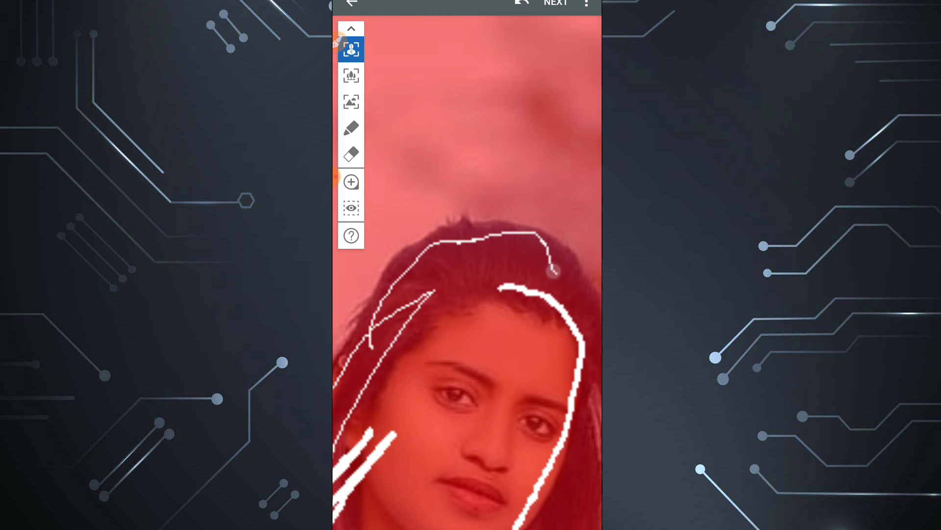
{"action": "scroll", "coordinate": [467, 274], "scroll_direction": "up", "scroll_amount": 2}
{"action": "mouse_move", "coordinate": [448, 213]}
{"action": "left_mouse_down"}
{"action": "mouse_move", "coordinate": [505, 338]}
{"action": "mouse_move", "coordinate": [424, 165]}
{"action": "left_mouse_up"}
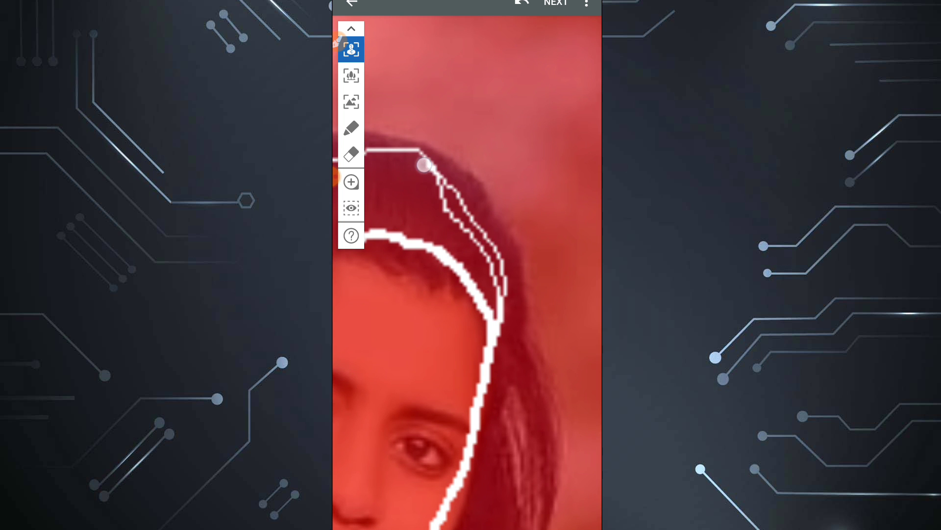
Fill in the remaining hair strands, face, jacket and legs with focus strokes.
{"action": "scroll", "coordinate": [467, 275], "scroll_direction": "down", "scroll_amount": 2}
{"action": "mouse_move", "coordinate": [444, 322]}
{"action": "left_mouse_down"}
{"action": "mouse_move", "coordinate": [421, 240]}
{"action": "mouse_move", "coordinate": [409, 309]}
{"action": "left_mouse_up"}
{"action": "left_click_drag", "start_coordinate": [397, 240], "coordinate": [362, 299]}
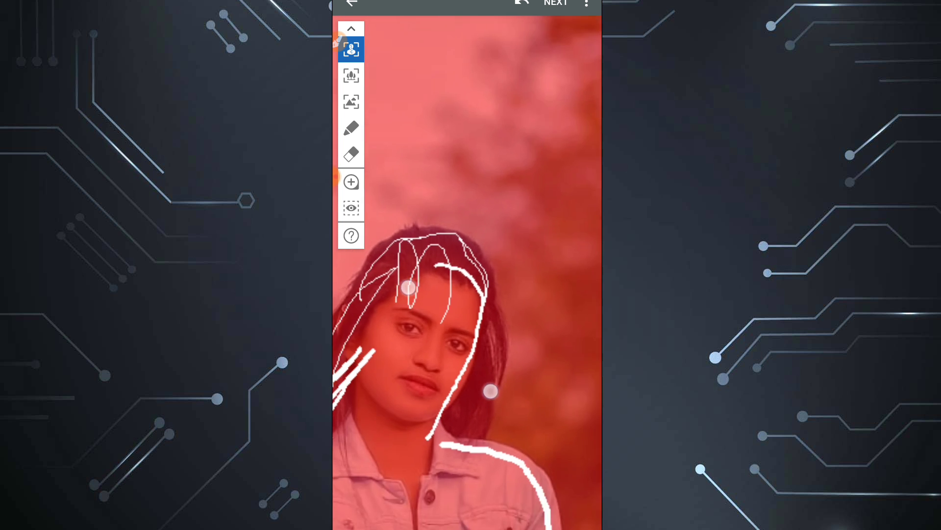
{"action": "scroll", "coordinate": [450, 339], "scroll_direction": "down", "scroll_amount": 1}
{"action": "left_click_drag", "start_coordinate": [439, 282], "coordinate": [392, 377]}
{"action": "scroll", "coordinate": [467, 275], "scroll_direction": "down", "scroll_amount": 1}
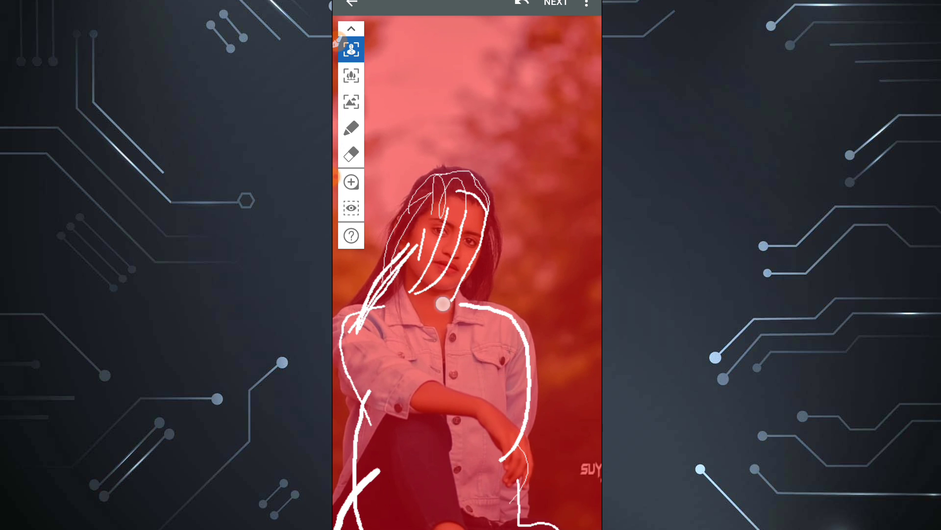
{"action": "left_click_drag", "start_coordinate": [441, 299], "coordinate": [439, 442]}
{"action": "left_click_drag", "start_coordinate": [415, 333], "coordinate": [377, 436]}
{"action": "scroll", "coordinate": [467, 274], "scroll_direction": "down", "scroll_amount": 1}
{"action": "left_click_drag", "start_coordinate": [486, 329], "coordinate": [466, 417]}
{"action": "scroll", "coordinate": [467, 274], "scroll_direction": "down", "scroll_amount": 1}
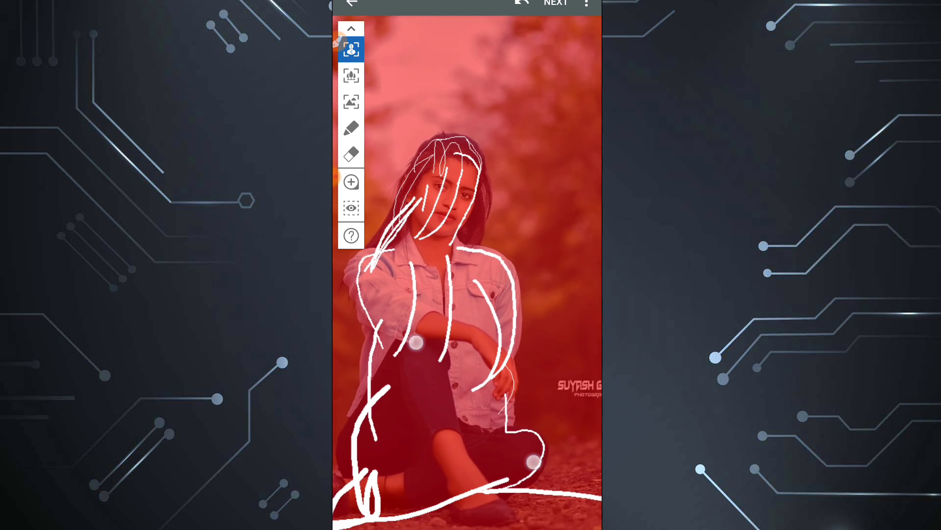
{"action": "mouse_move", "coordinate": [453, 307]}
{"action": "left_mouse_down"}
{"action": "mouse_move", "coordinate": [434, 420]}
{"action": "mouse_move", "coordinate": [407, 329]}
{"action": "left_mouse_up"}
{"action": "left_click_drag", "start_coordinate": [412, 345], "coordinate": [365, 456]}
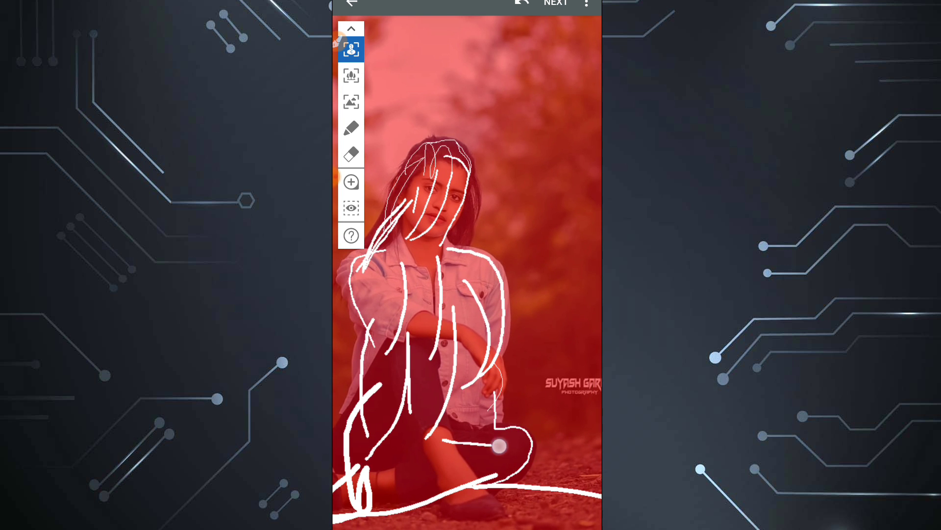
{"action": "scroll", "coordinate": [467, 275], "scroll_direction": "down", "scroll_amount": 1}
{"action": "scroll", "coordinate": [467, 275], "scroll_direction": "down", "scroll_amount": 1}
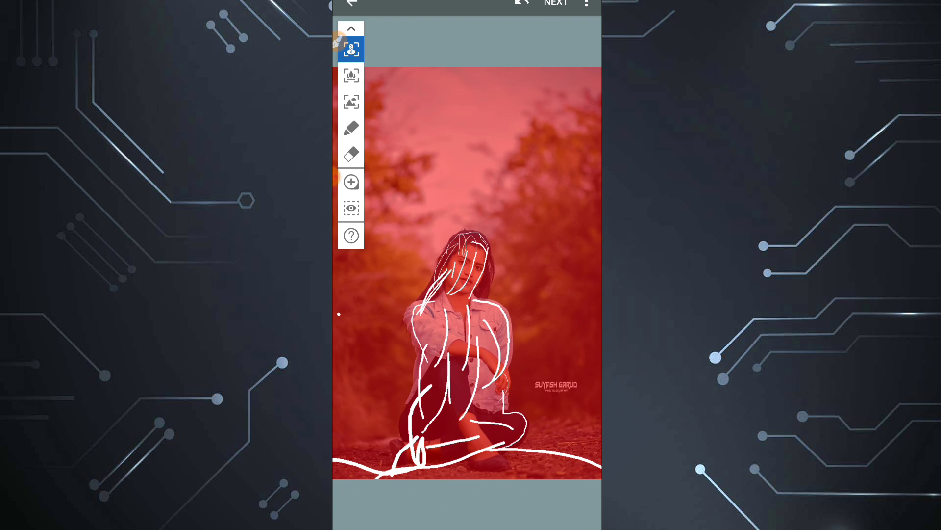
{"action": "scroll", "coordinate": [467, 274], "scroll_direction": "up", "scroll_amount": 1}
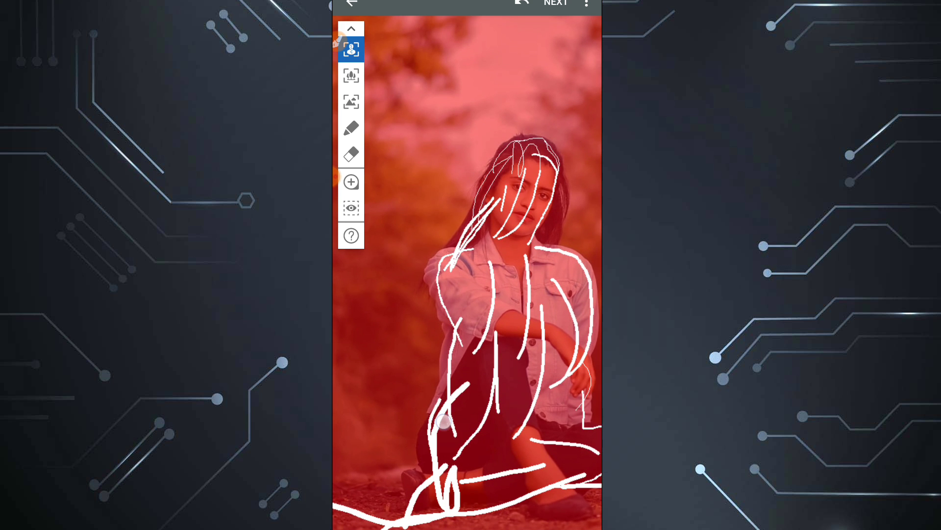
{"action": "scroll", "coordinate": [462, 317], "scroll_direction": "down", "scroll_amount": 2}
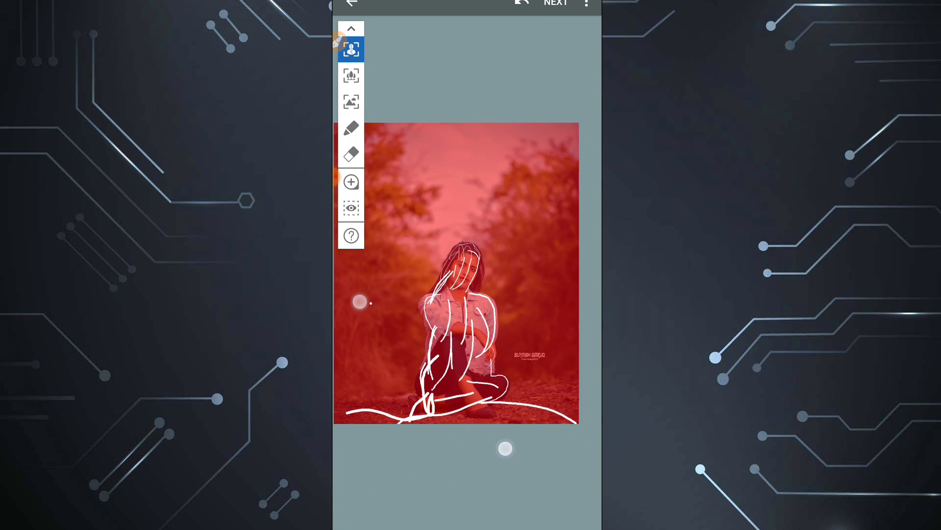
Draw a grey background stroke arcing over the girl's head, zooming to check the edges.
{"action": "left_click", "coordinate": [347, 155]}
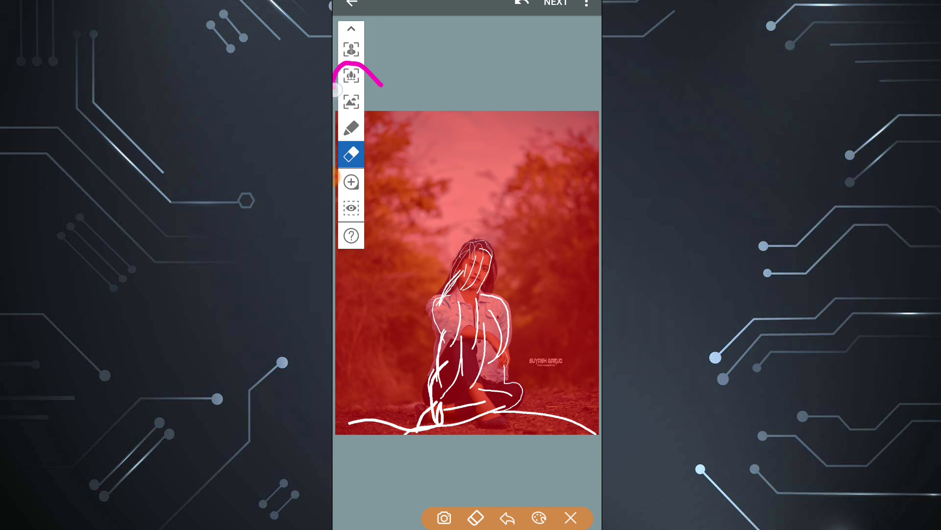
{"action": "left_click", "coordinate": [351, 75]}
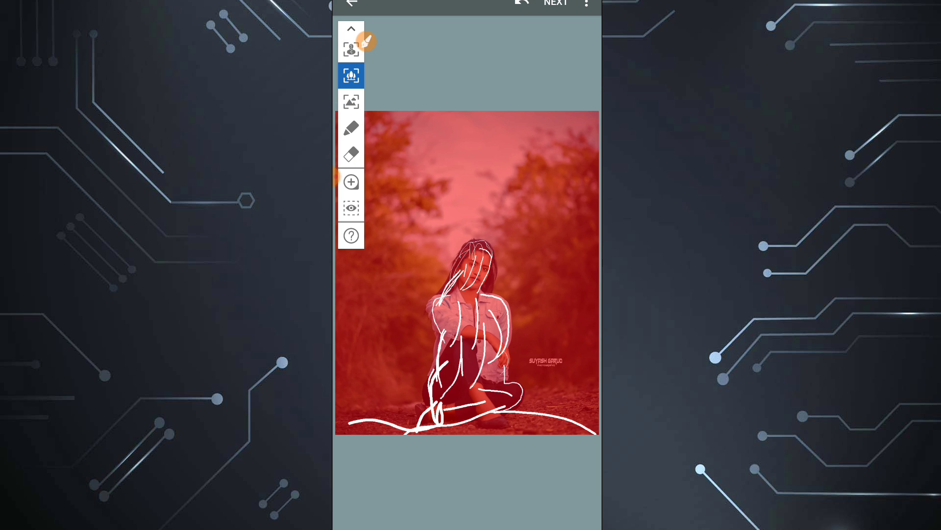
{"action": "left_click_drag", "start_coordinate": [570, 347], "coordinate": [367, 384]}
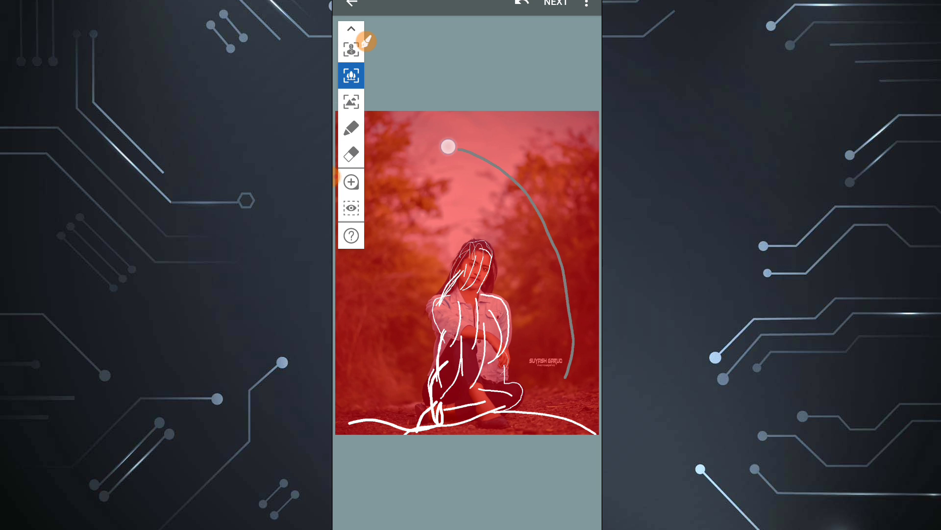
{"action": "scroll", "coordinate": [442, 318], "scroll_direction": "up", "scroll_amount": 5}
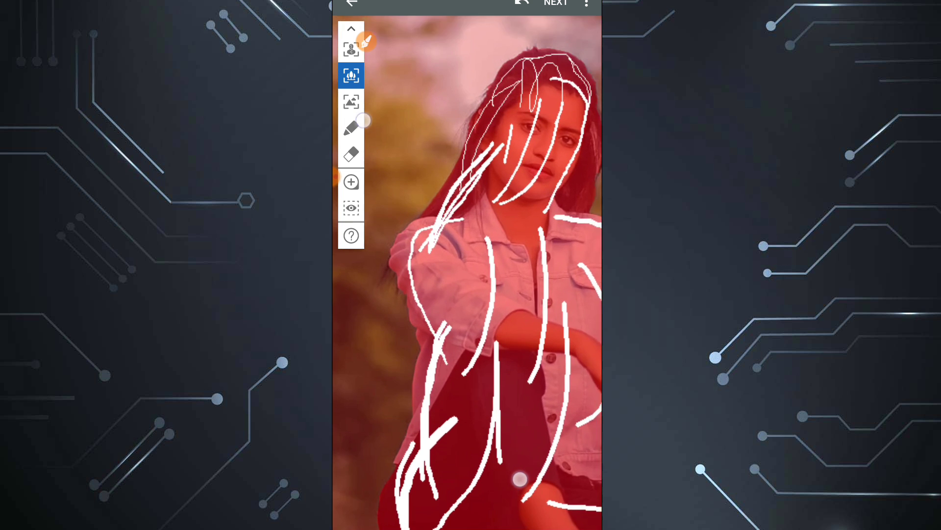
{"action": "scroll", "coordinate": [467, 295], "scroll_direction": "down", "scroll_amount": 5}
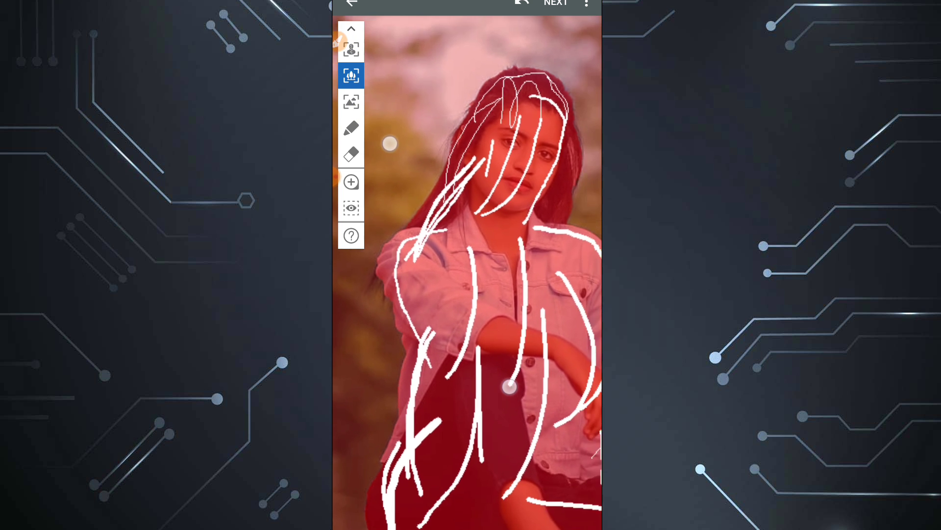
{"action": "scroll", "coordinate": [480, 308], "scroll_direction": "up", "scroll_amount": 5}
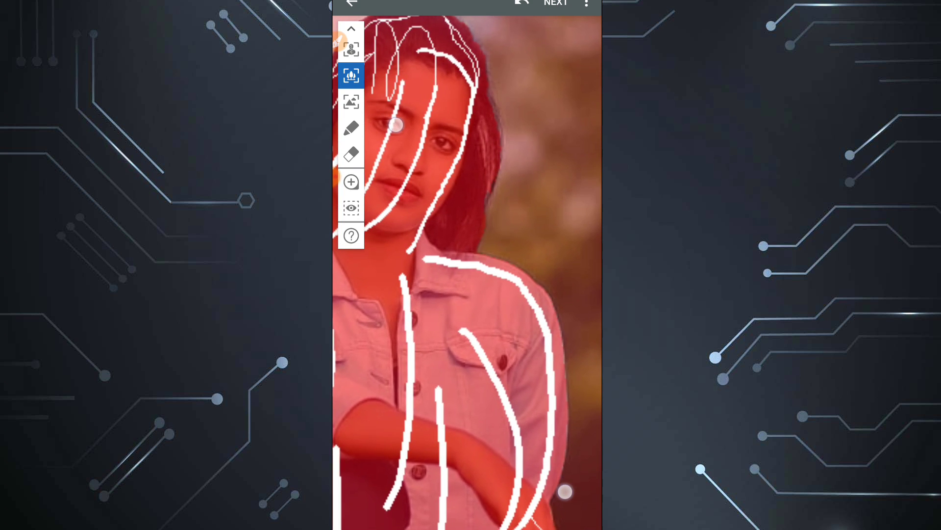
{"action": "scroll", "coordinate": [466, 304], "scroll_direction": "down", "scroll_amount": 5}
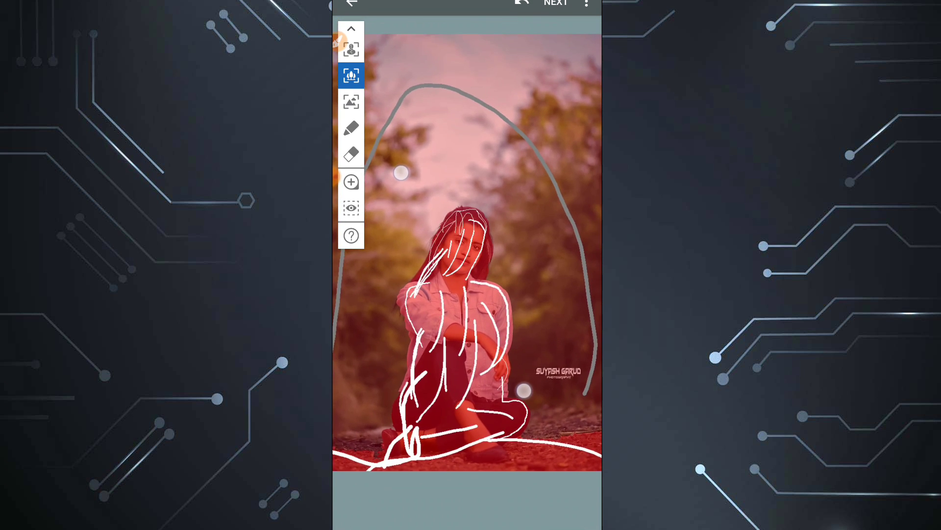
{"action": "scroll", "coordinate": [470, 304], "scroll_direction": "down", "scroll_amount": 5}
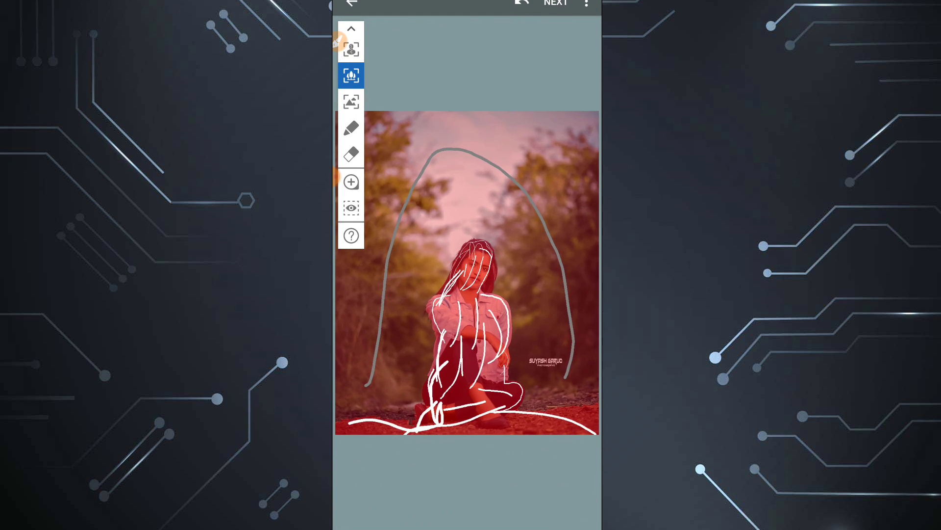
{"action": "left_click", "coordinate": [338, 40]}
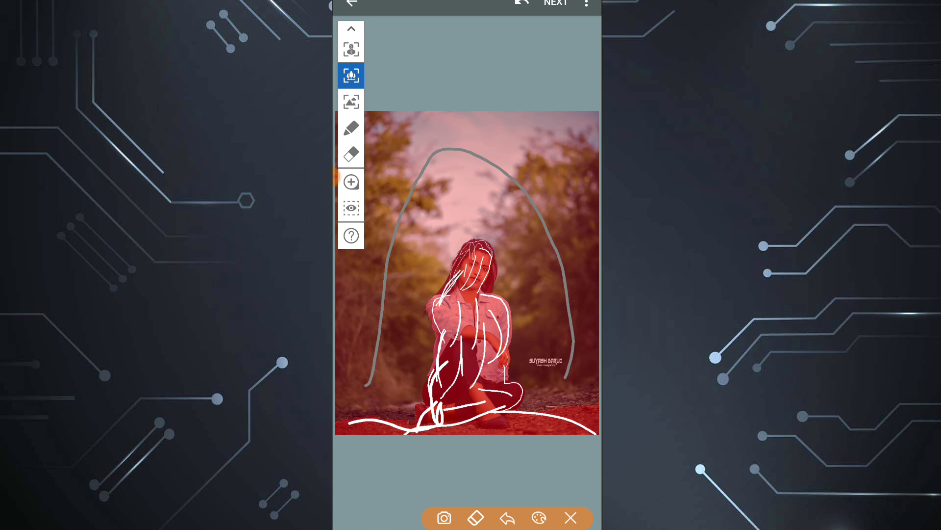
{"action": "left_click_drag", "start_coordinate": [551, 10], "coordinate": [543, 95]}
{"action": "mouse_move", "coordinate": [497, 54]}
{"action": "left_mouse_down"}
{"action": "mouse_move", "coordinate": [579, 5]}
{"action": "mouse_move", "coordinate": [595, 126]}
{"action": "left_mouse_up"}
{"action": "left_click", "coordinate": [570, 517]}
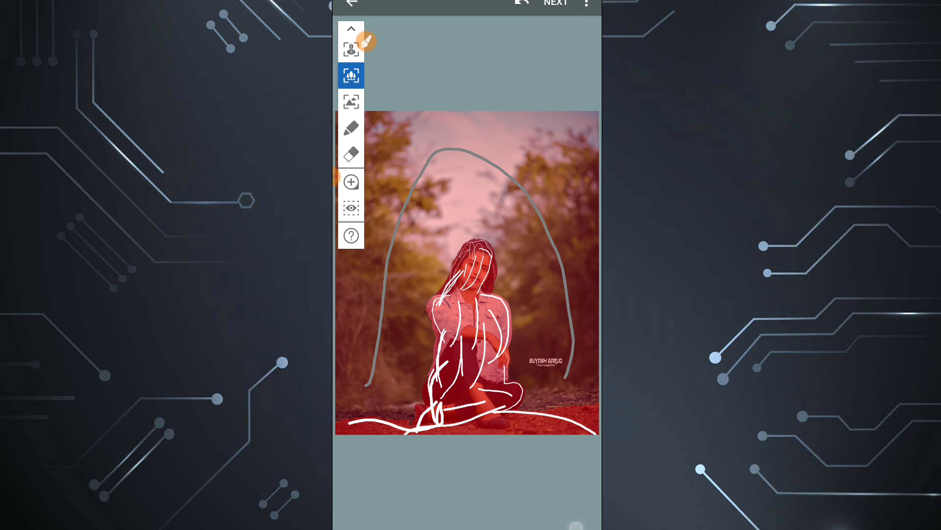
Accept the mask and apply LENS BLUR with the Blur slider at maximum.
{"action": "left_click", "coordinate": [563, 6]}
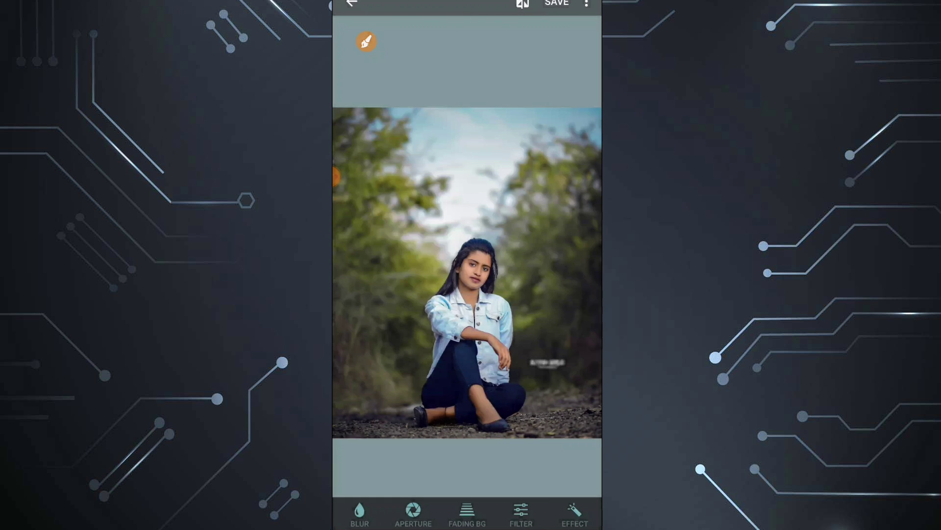
{"action": "left_click", "coordinate": [335, 176]}
{"action": "left_click_drag", "start_coordinate": [347, 525], "coordinate": [348, 461]}
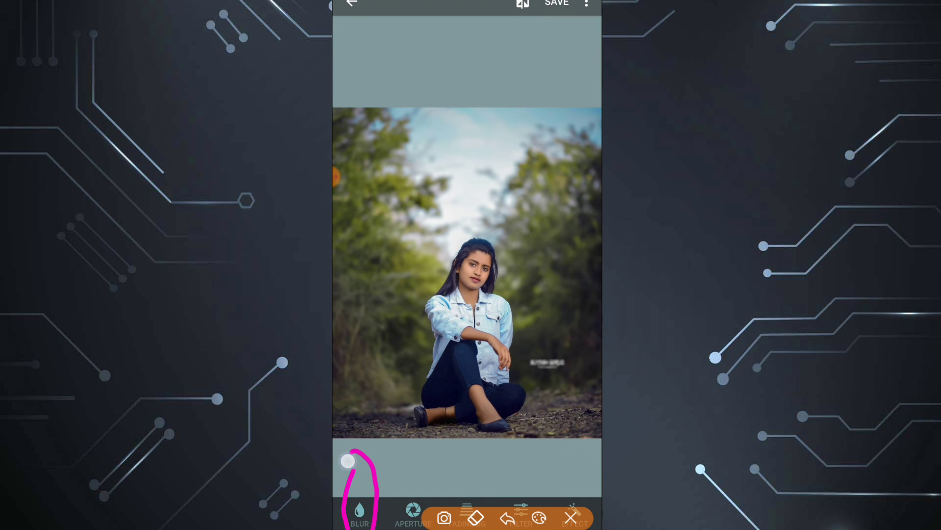
{"action": "left_click", "coordinate": [571, 517]}
{"action": "left_click", "coordinate": [359, 513]}
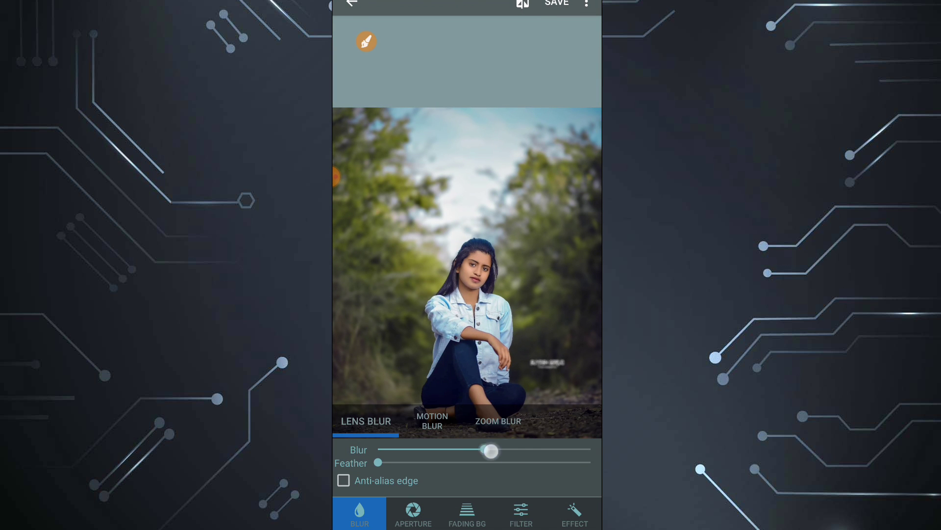
{"action": "left_click_drag", "start_coordinate": [490, 450], "coordinate": [590, 449]}
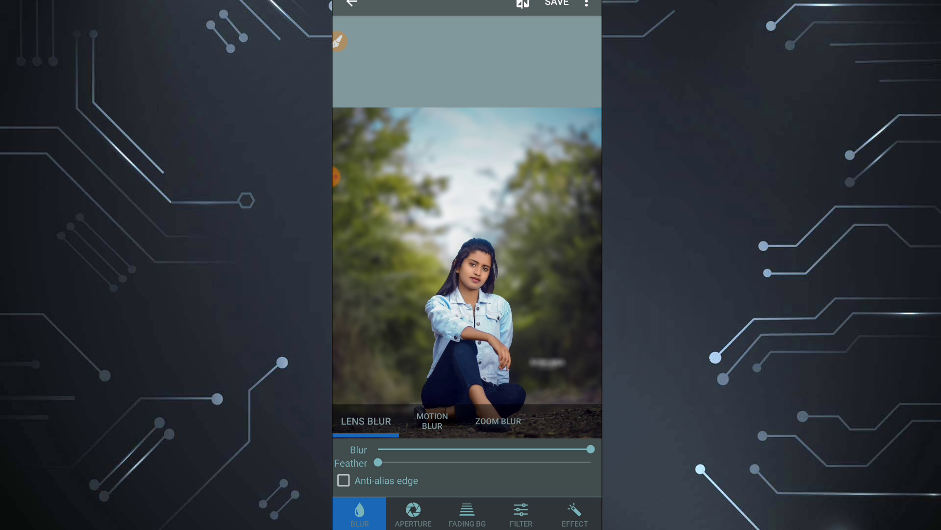
{"action": "left_click", "coordinate": [340, 41]}
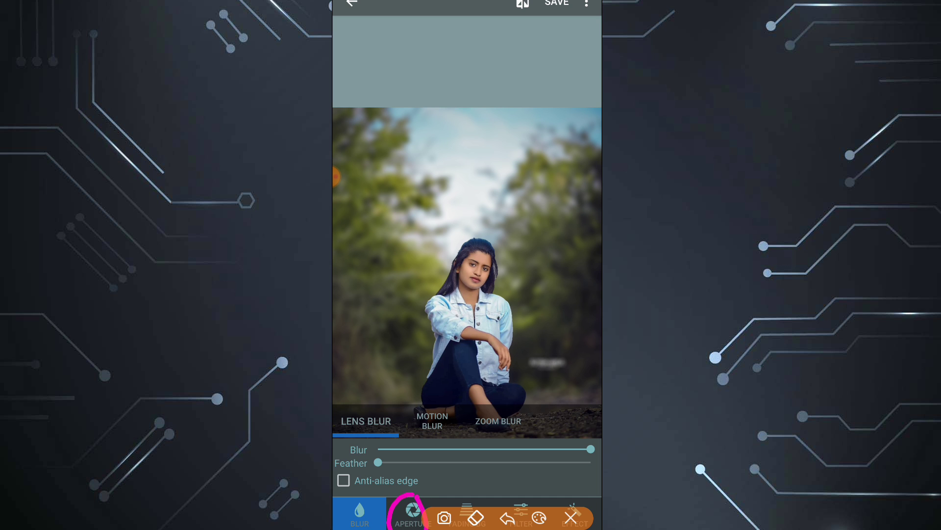
{"action": "left_click", "coordinate": [570, 517]}
Keep the circle aperture shape and turn on BOKEH at about half strength.
{"action": "left_click", "coordinate": [413, 513]}
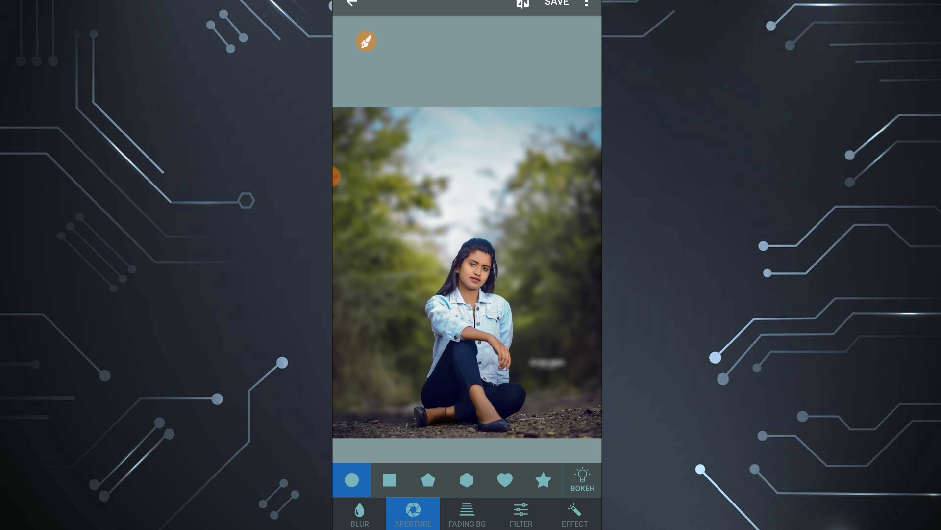
{"action": "left_click", "coordinate": [367, 47]}
{"action": "left_click_drag", "start_coordinate": [594, 444], "coordinate": [586, 446]}
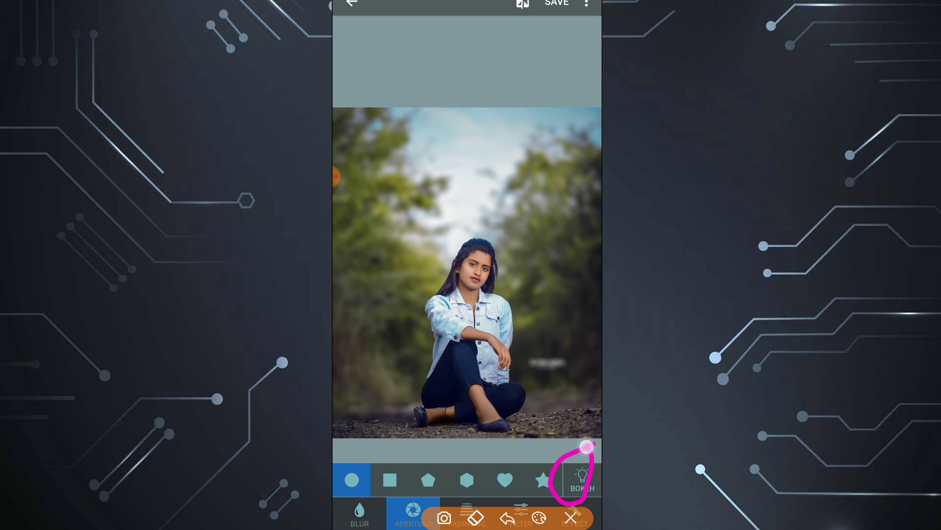
{"action": "mouse_move", "coordinate": [359, 460]}
{"action": "left_mouse_down"}
{"action": "mouse_move", "coordinate": [548, 453]}
{"action": "mouse_move", "coordinate": [373, 454]}
{"action": "left_mouse_up"}
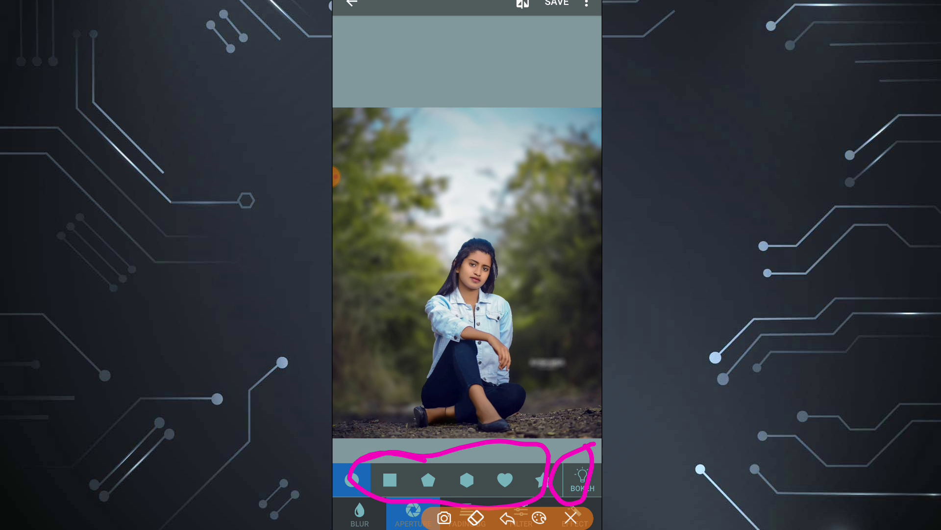
{"action": "left_click", "coordinate": [571, 517]}
{"action": "left_click", "coordinate": [582, 480]}
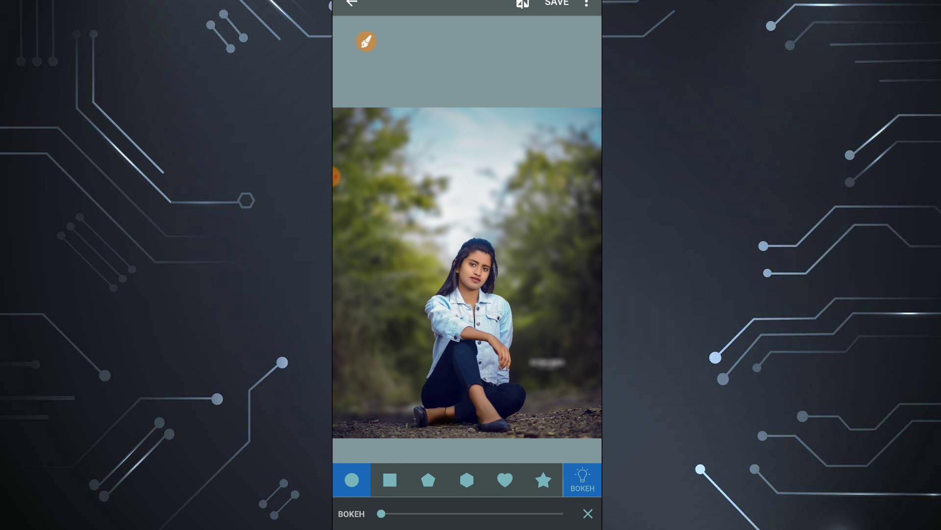
{"action": "left_click_drag", "start_coordinate": [382, 513], "coordinate": [481, 514]}
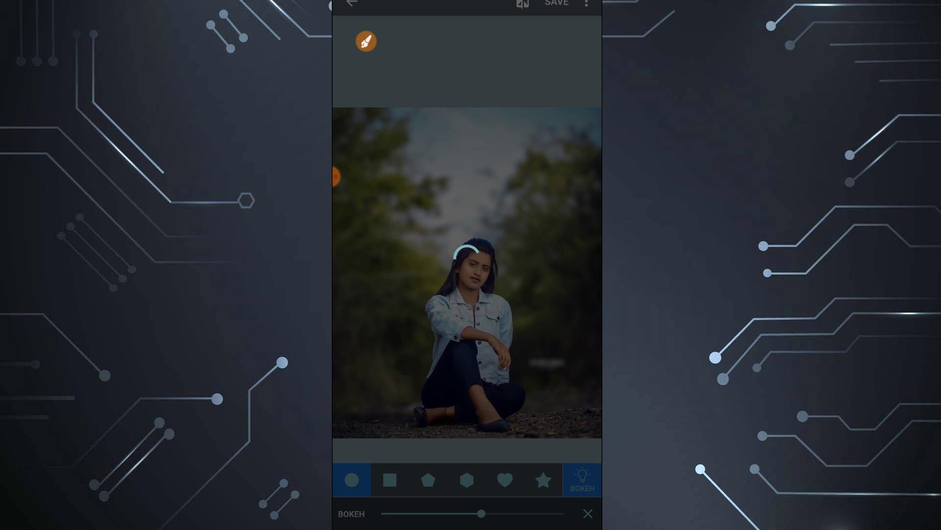
{"action": "left_click_drag", "start_coordinate": [481, 514], "coordinate": [470, 514]}
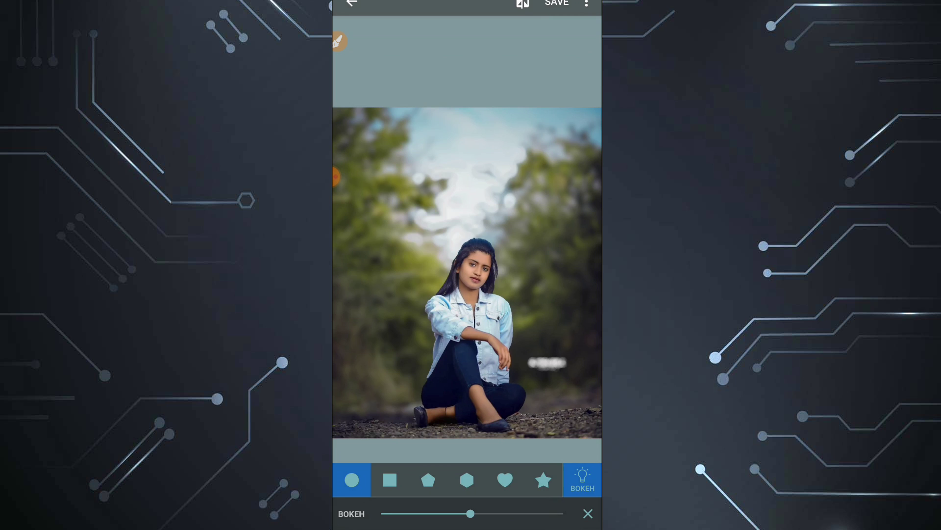
{"action": "left_click", "coordinate": [588, 514]}
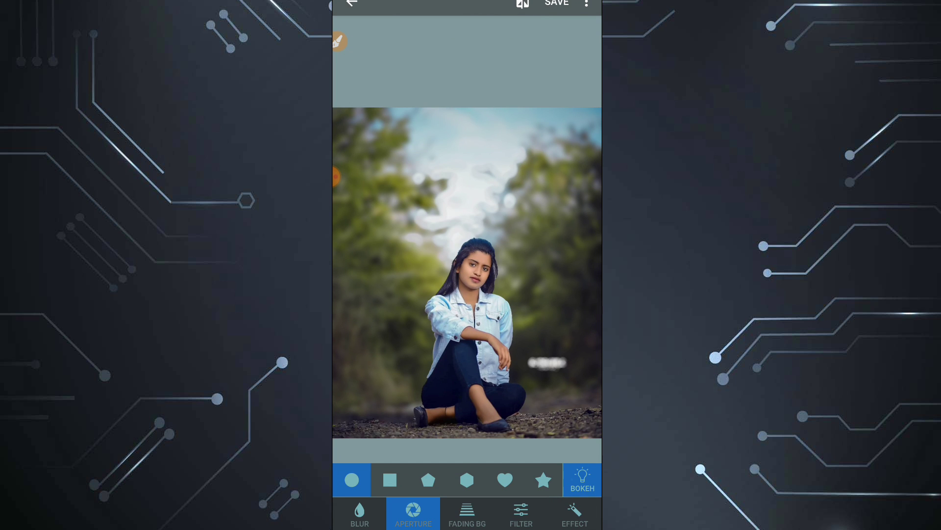
{"action": "left_click", "coordinate": [344, 42]}
{"action": "left_click_drag", "start_coordinate": [486, 500], "coordinate": [471, 492]}
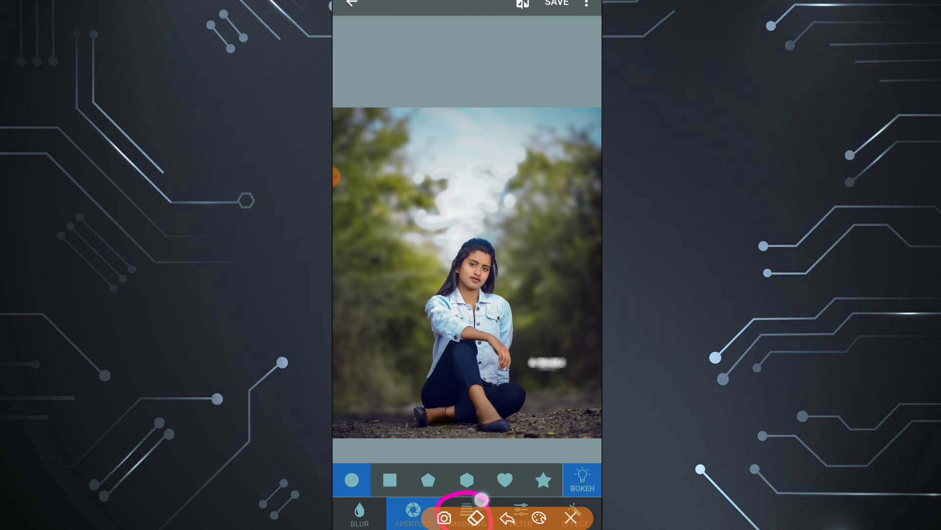
Set the background fading to NATURAL.
{"action": "left_click", "coordinate": [467, 513]}
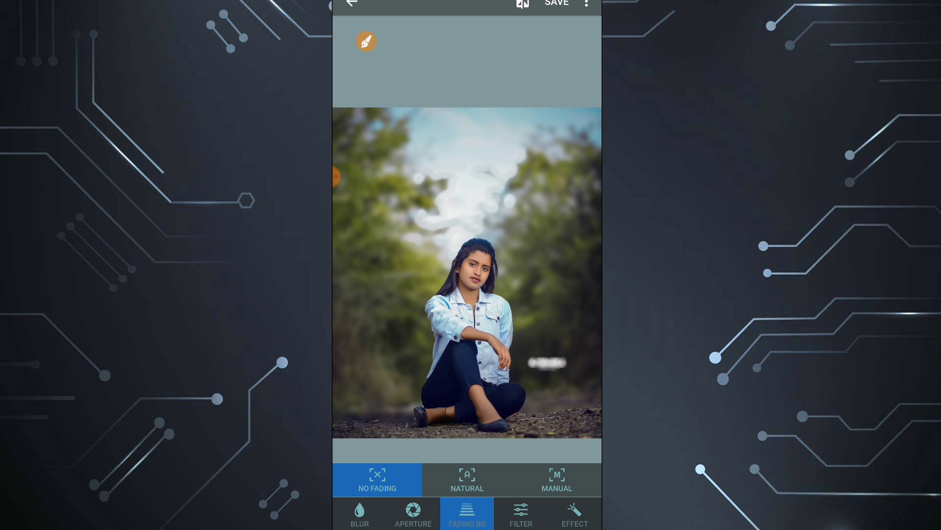
{"action": "left_click", "coordinate": [467, 479]}
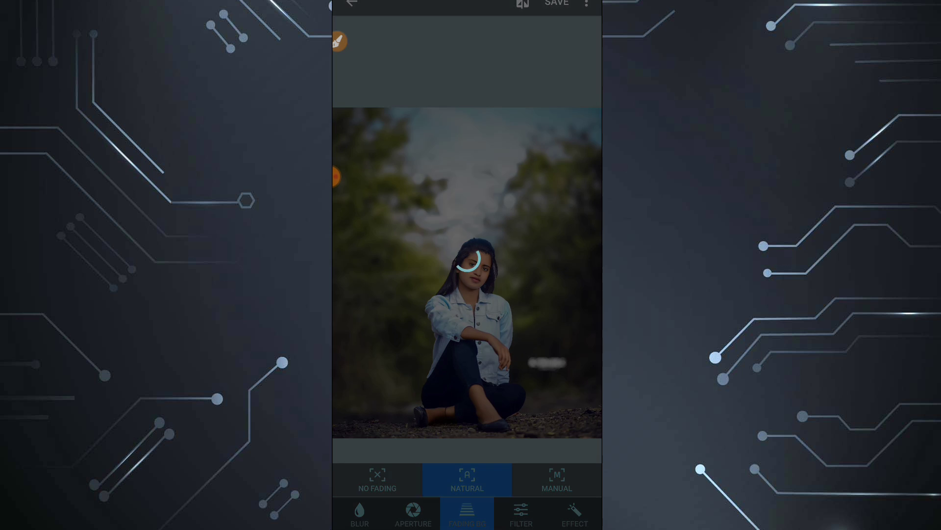
{"action": "left_click", "coordinate": [341, 46]}
{"action": "mouse_move", "coordinate": [490, 454]}
{"action": "left_mouse_down"}
{"action": "mouse_move", "coordinate": [445, 450]}
{"action": "mouse_move", "coordinate": [491, 455]}
{"action": "left_mouse_up"}
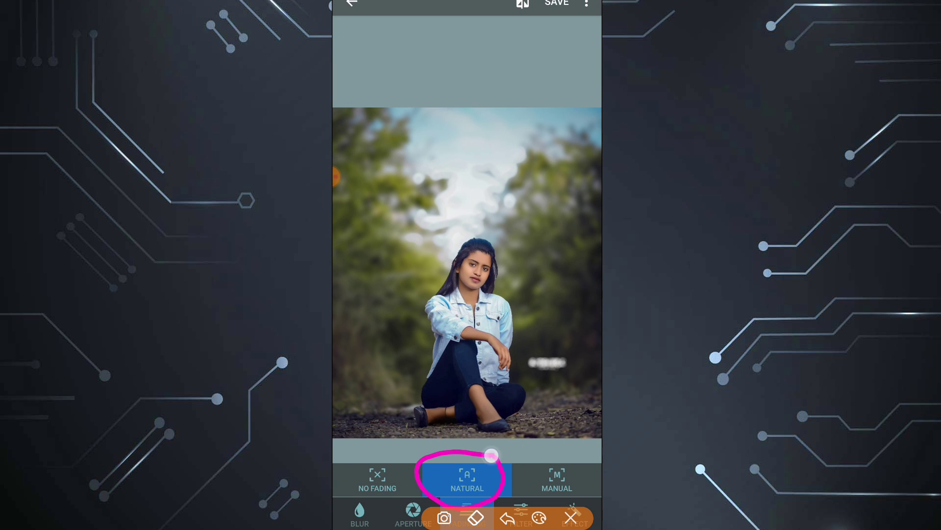
Bring up the FILTER panel of photo adjustments.
{"action": "left_click", "coordinate": [539, 517]}
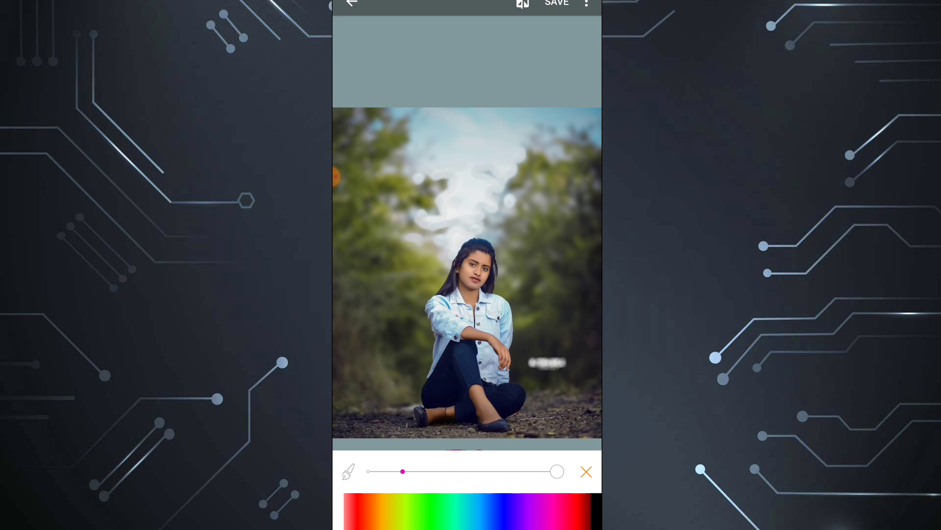
{"action": "left_click", "coordinate": [586, 472]}
{"action": "left_click", "coordinate": [571, 518]}
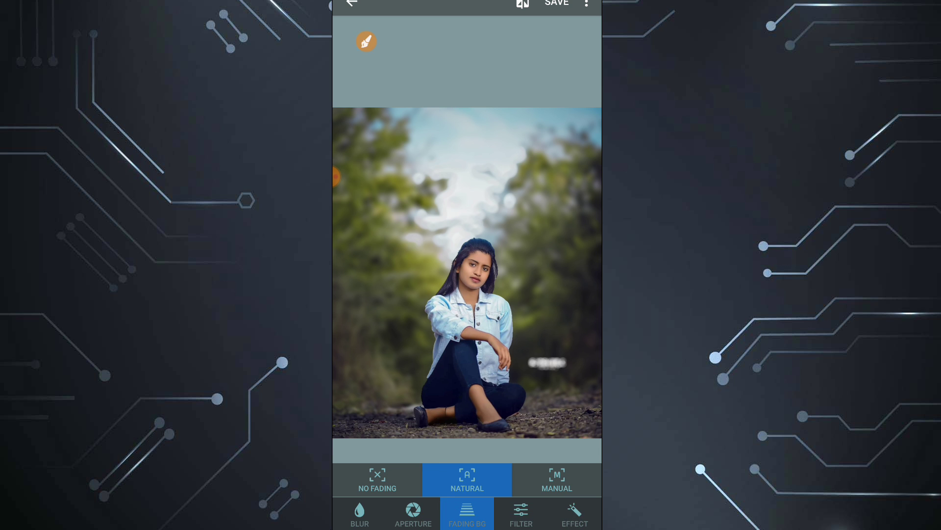
{"action": "left_click", "coordinate": [367, 41]}
{"action": "left_click", "coordinate": [571, 517]}
{"action": "left_click", "coordinate": [521, 515]}
Target the filter at BACKGROUND and slightly raise its brightness and contrast.
{"action": "left_click_drag", "start_coordinate": [490, 468], "coordinate": [458, 469]}
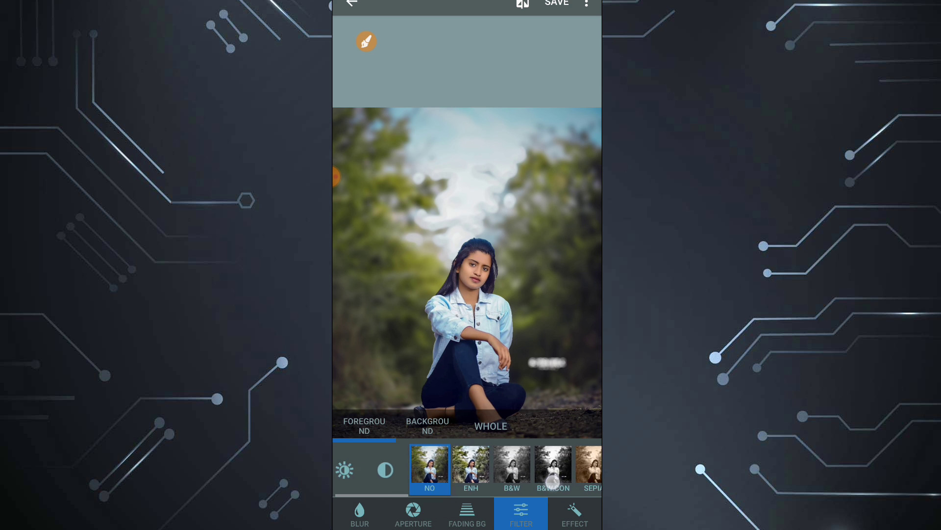
{"action": "left_click", "coordinate": [427, 426]}
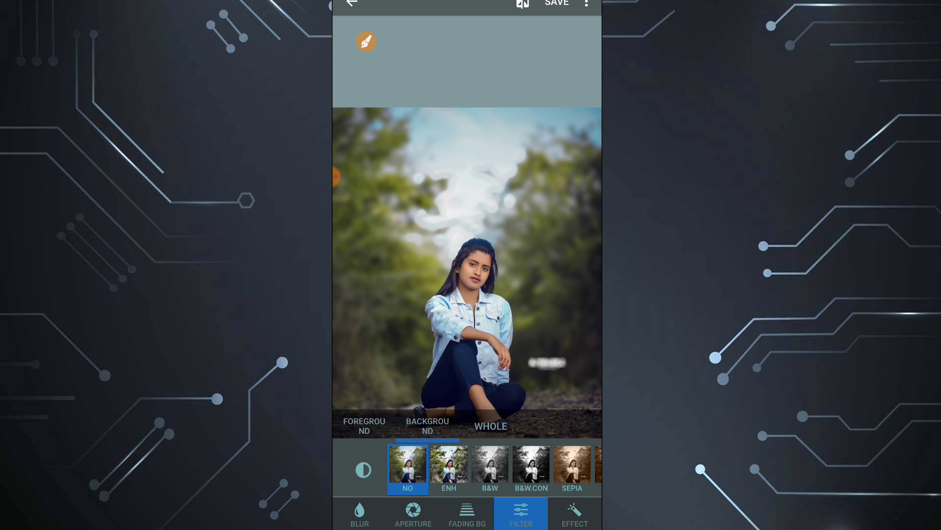
{"action": "left_click", "coordinate": [365, 470]}
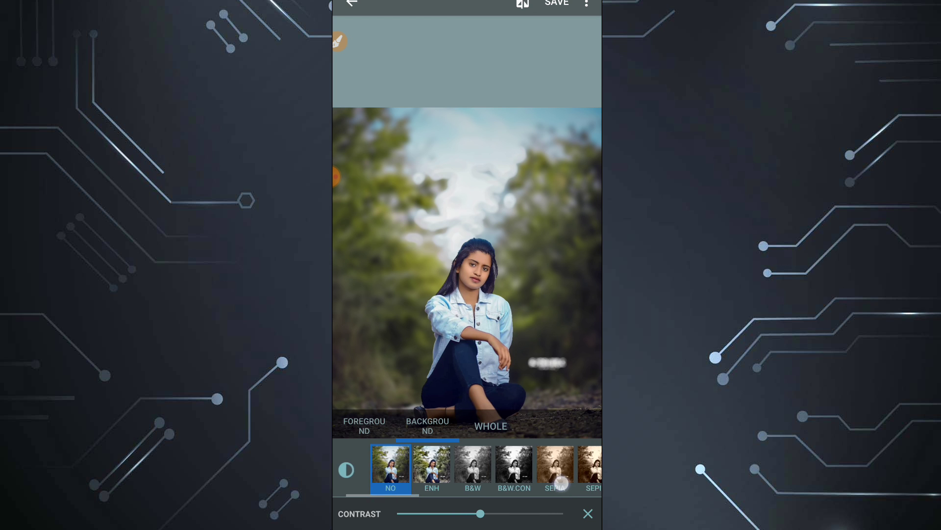
{"action": "scroll", "coordinate": [467, 468], "scroll_direction": "left", "scroll_amount": 2}
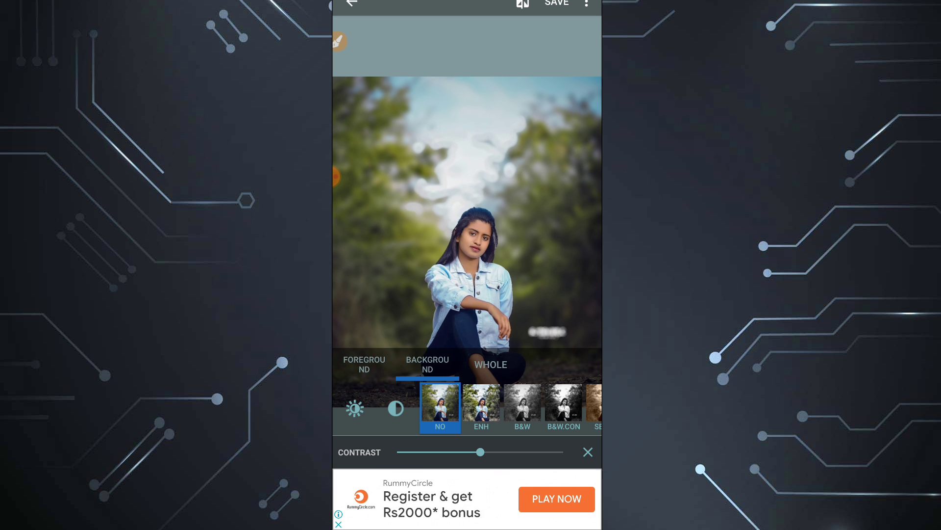
{"action": "mouse_move", "coordinate": [484, 451]}
{"action": "left_mouse_down"}
{"action": "mouse_move", "coordinate": [406, 452]}
{"action": "mouse_move", "coordinate": [564, 451]}
{"action": "mouse_move", "coordinate": [432, 452]}
{"action": "left_mouse_up"}
{"action": "left_click", "coordinate": [588, 452]}
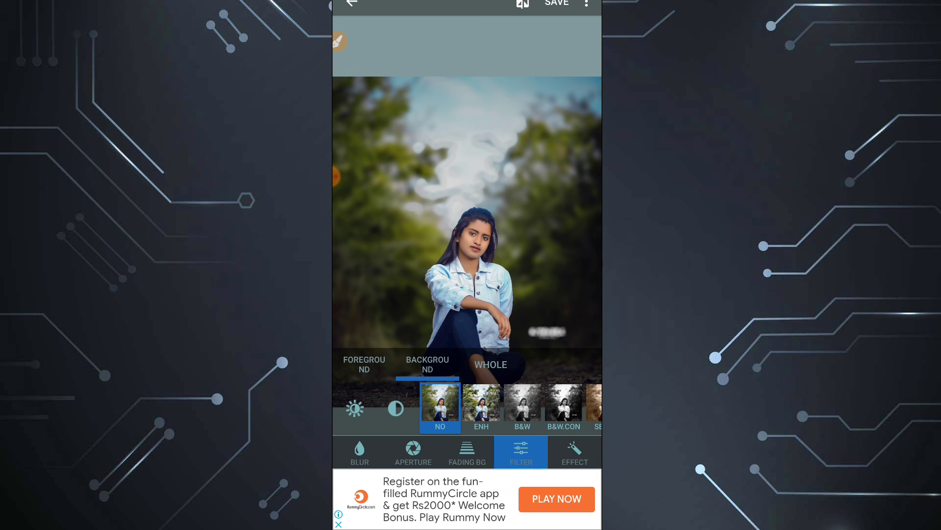
{"action": "left_click", "coordinate": [355, 408]}
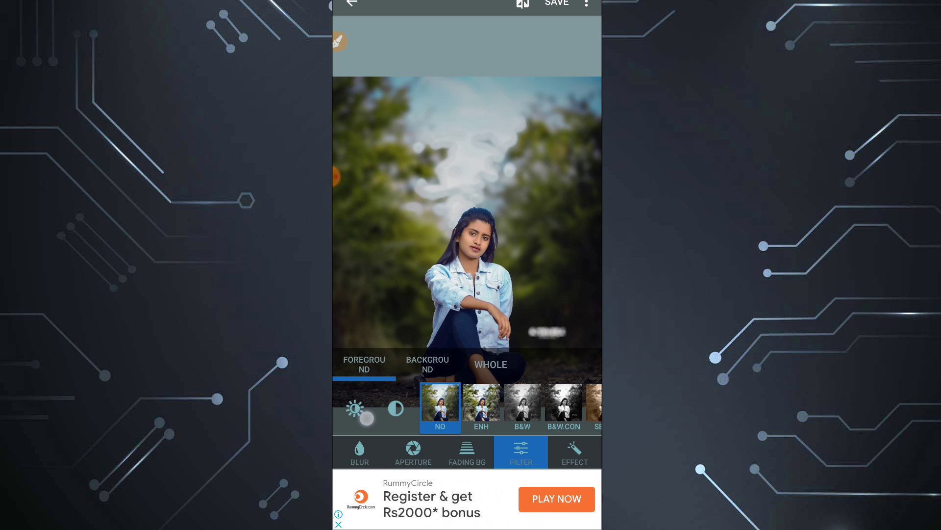
{"action": "mouse_move", "coordinate": [489, 451]}
{"action": "left_mouse_down"}
{"action": "mouse_move", "coordinate": [509, 466]}
{"action": "mouse_move", "coordinate": [499, 471]}
{"action": "mouse_move", "coordinate": [500, 452]}
{"action": "left_mouse_up"}
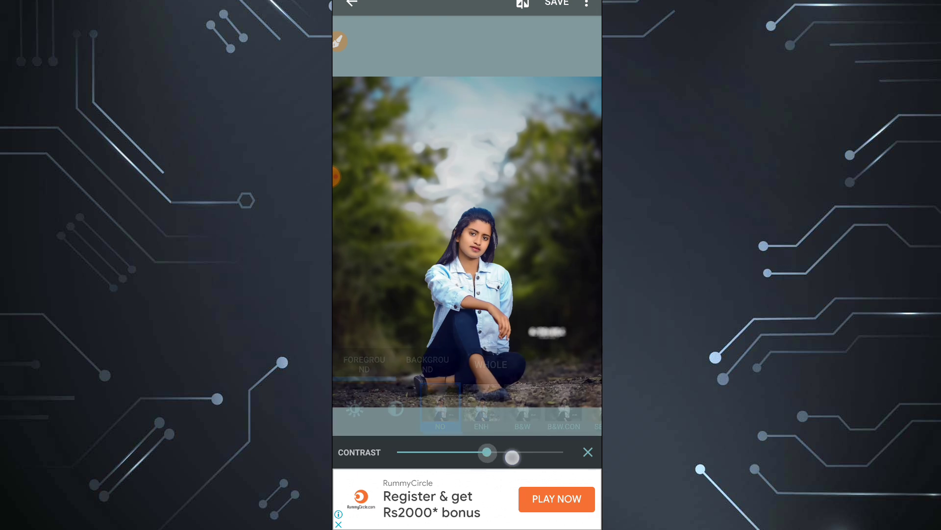
{"action": "left_click", "coordinate": [588, 452]}
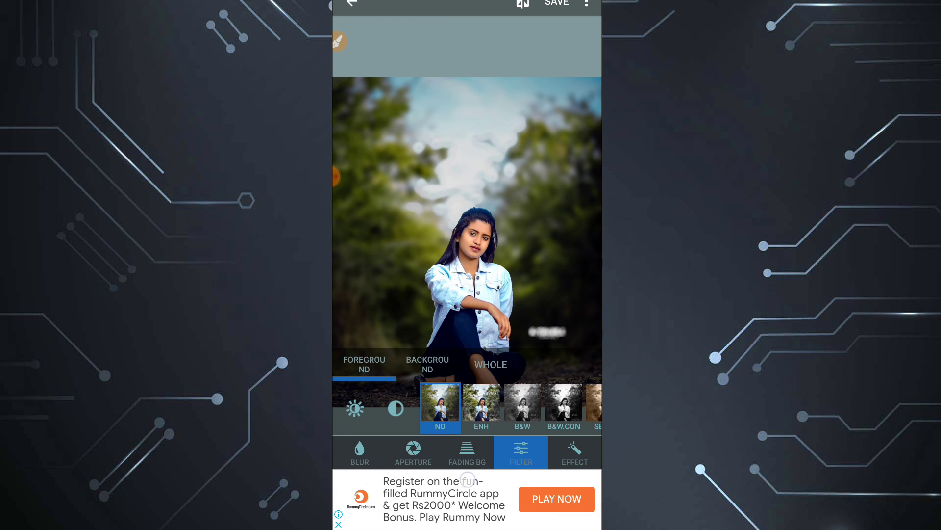
{"action": "left_click", "coordinate": [574, 451]}
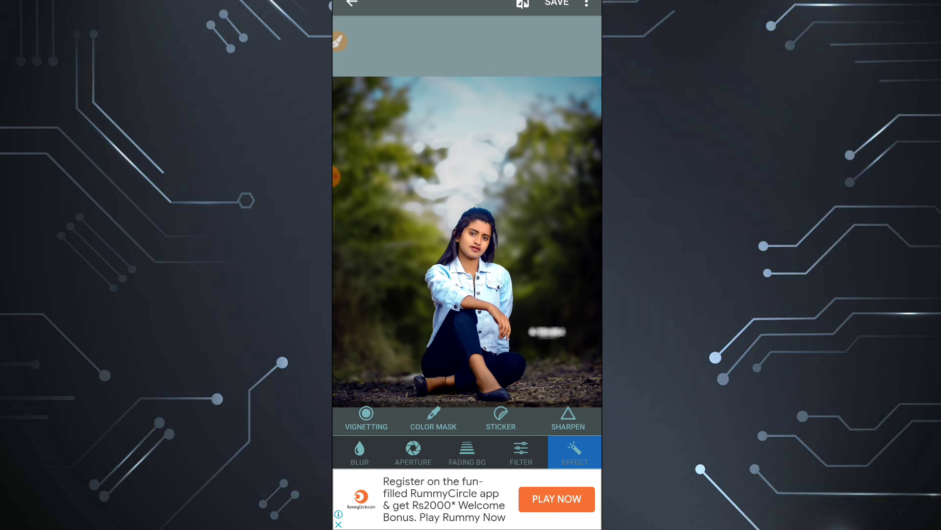
Add a VIGNETTING effect that darkens the photo's edges.
{"action": "left_click", "coordinate": [366, 418]}
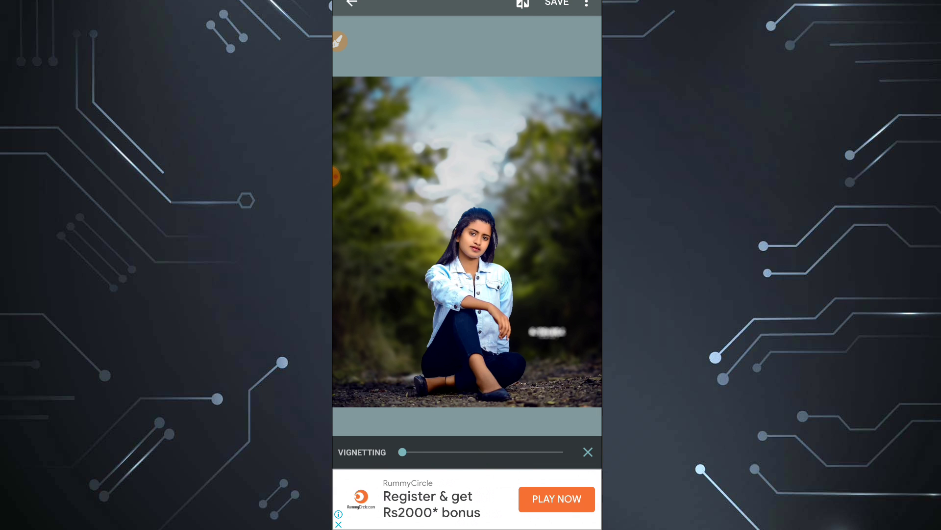
{"action": "left_click_drag", "start_coordinate": [400, 452], "coordinate": [471, 452]}
{"action": "left_click", "coordinate": [586, 451]}
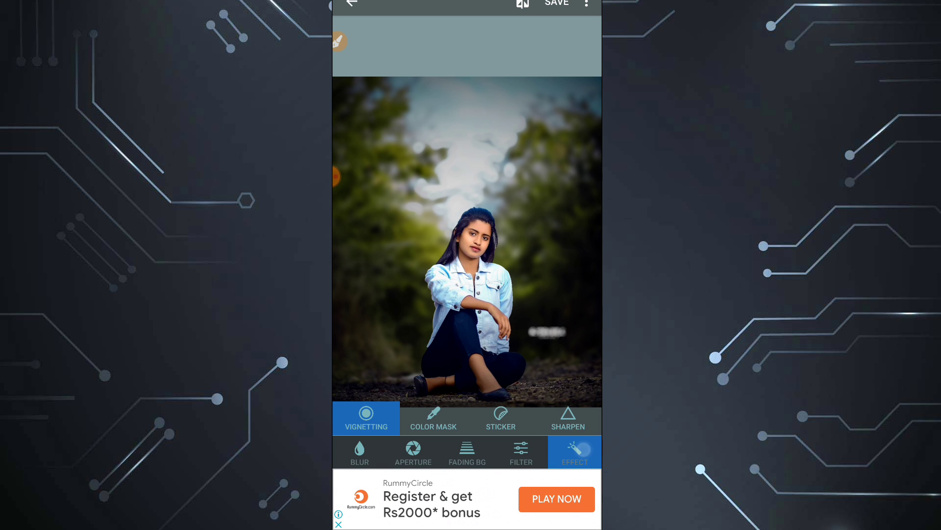
{"action": "left_click", "coordinate": [442, 424]}
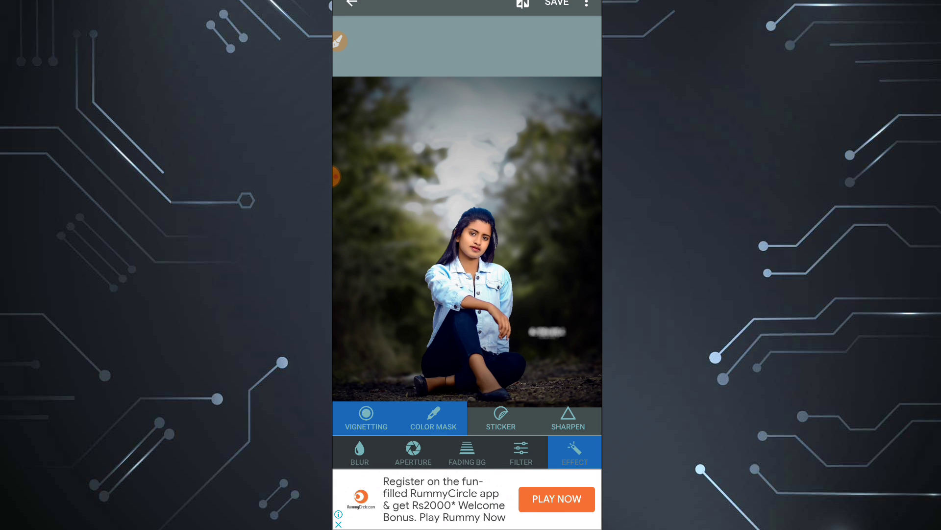
Sharpen the photo to about half strength and compare it with the original.
{"action": "left_click", "coordinate": [568, 420]}
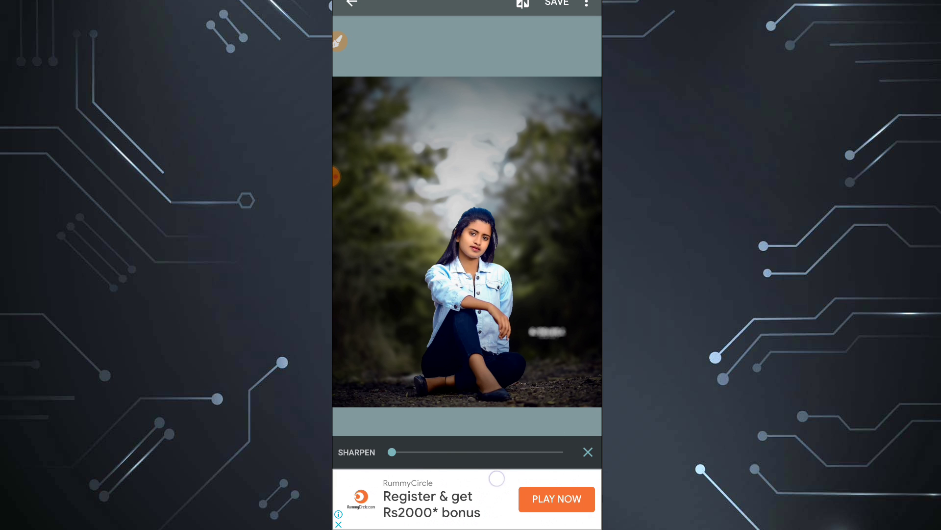
{"action": "left_click_drag", "start_coordinate": [445, 457], "coordinate": [470, 454]}
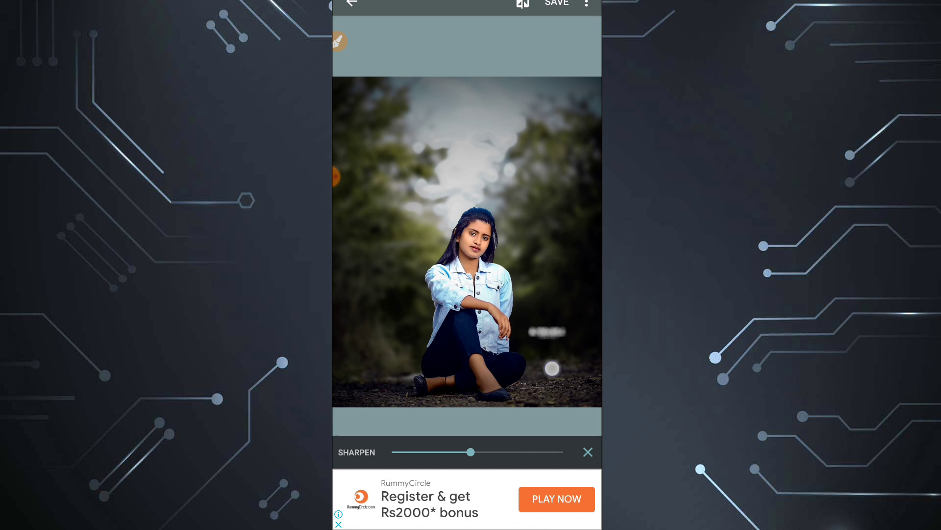
{"action": "left_click", "coordinate": [588, 452]}
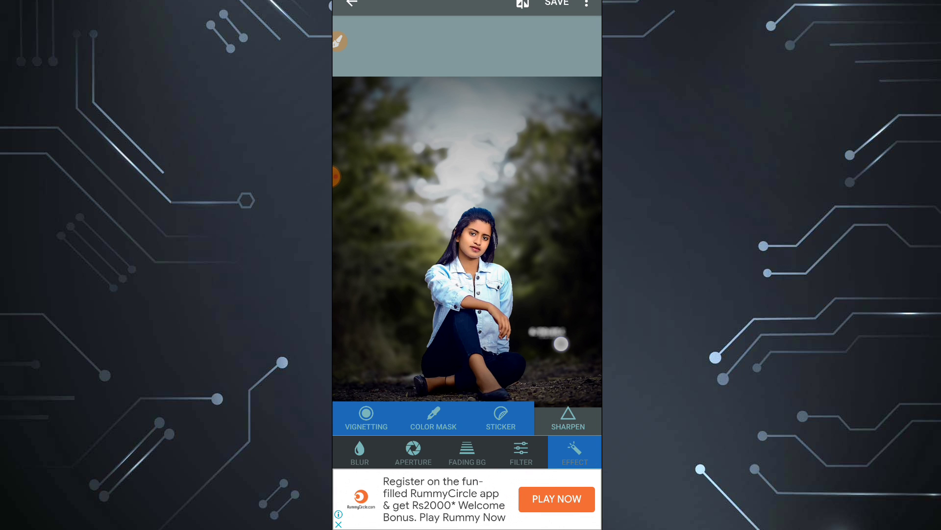
{"action": "left_click", "coordinate": [522, 4]}
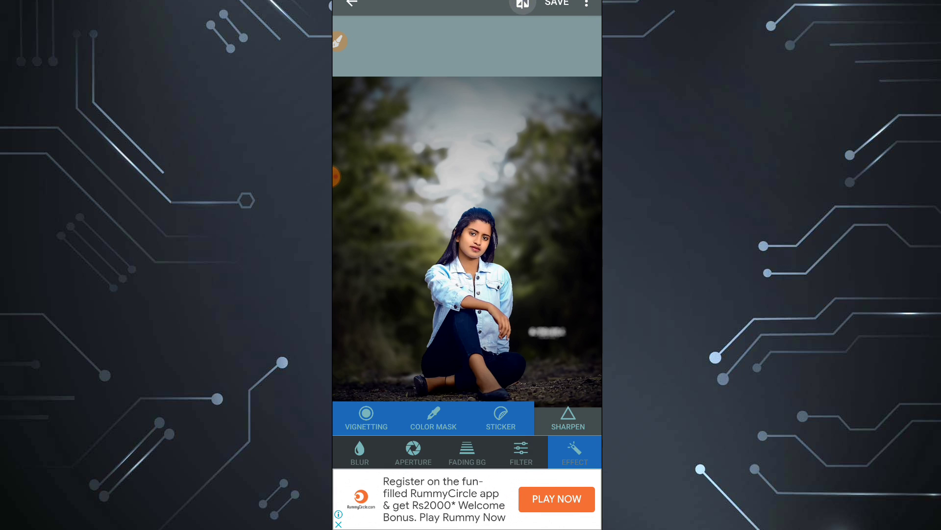
{"action": "left_click", "coordinate": [523, 4]}
{"action": "scroll", "coordinate": [461, 246], "scroll_direction": "up", "scroll_amount": 3}
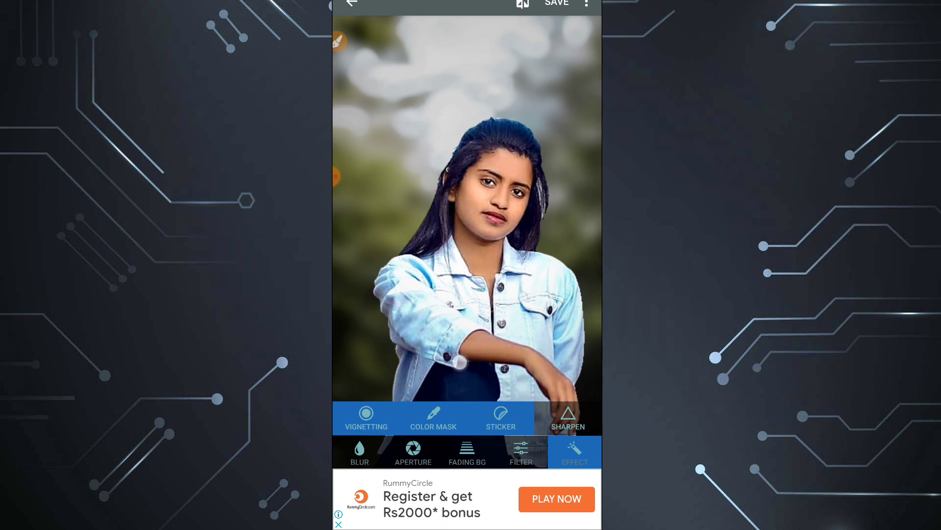
{"action": "scroll", "coordinate": [461, 246], "scroll_direction": "up", "scroll_amount": 5}
{"action": "scroll", "coordinate": [461, 246], "scroll_direction": "down", "scroll_amount": 3}
{"action": "scroll", "coordinate": [460, 246], "scroll_direction": "down", "scroll_amount": 3}
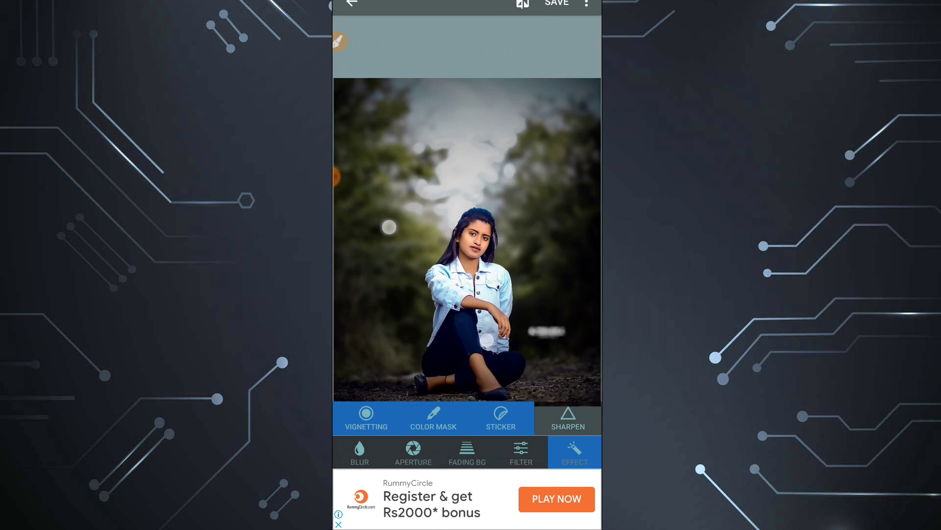
{"action": "scroll", "coordinate": [472, 238], "scroll_direction": "up", "scroll_amount": 2}
{"action": "scroll", "coordinate": [471, 238], "scroll_direction": "down", "scroll_amount": 3}
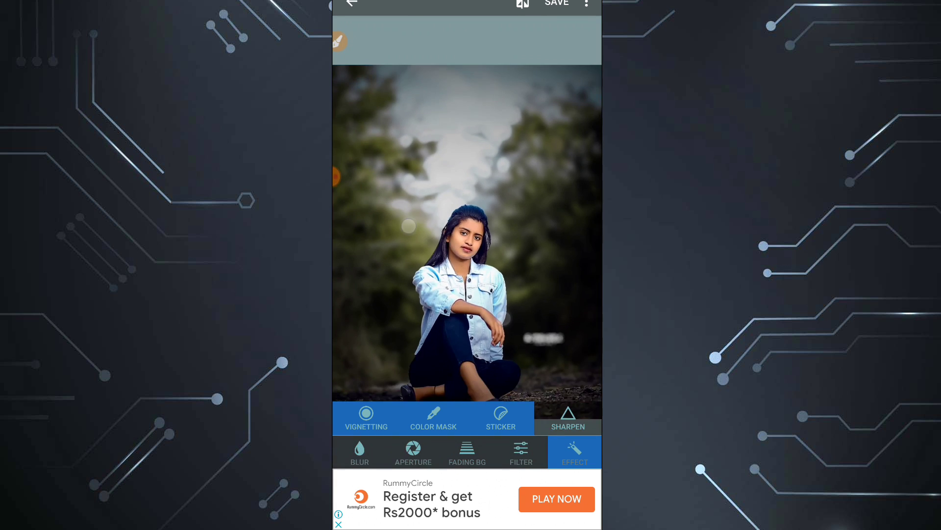
{"action": "scroll", "coordinate": [471, 238], "scroll_direction": "down", "scroll_amount": 2}
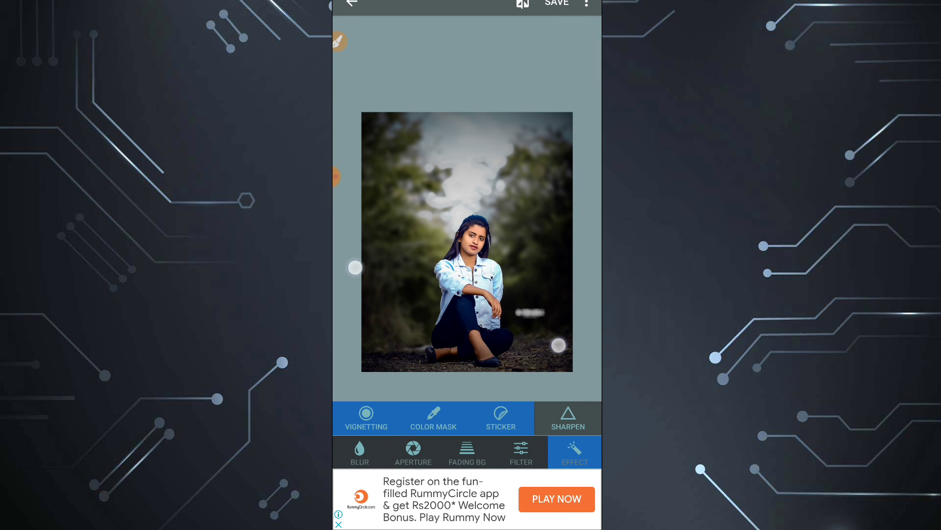
{"action": "scroll", "coordinate": [460, 246], "scroll_direction": "up", "scroll_amount": 1}
{"action": "left_click", "coordinate": [339, 41]}
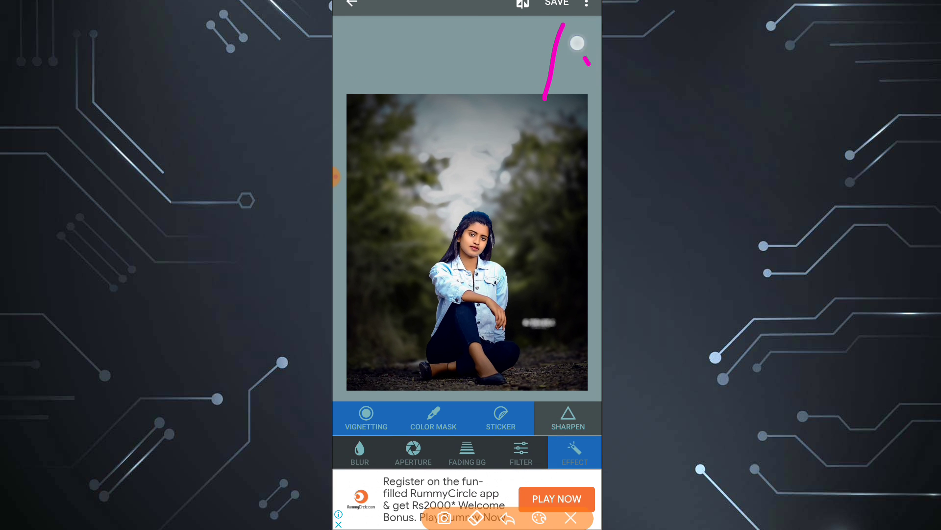
{"action": "left_click_drag", "start_coordinate": [577, 43], "coordinate": [589, 63]}
Save the edited portrait, confirming YES and closing the ad until Saved Successfully appears.
{"action": "left_click", "coordinate": [570, 517]}
{"action": "left_click", "coordinate": [557, 3]}
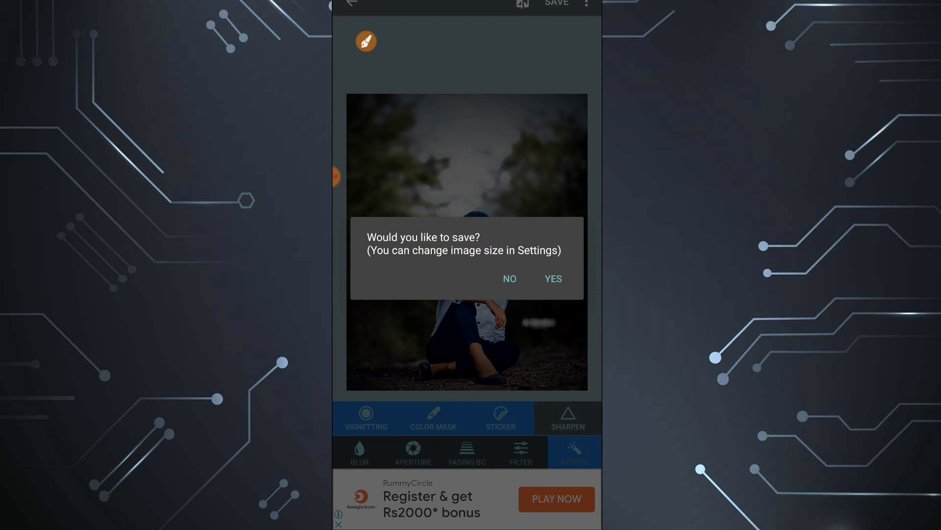
{"action": "left_click", "coordinate": [554, 279]}
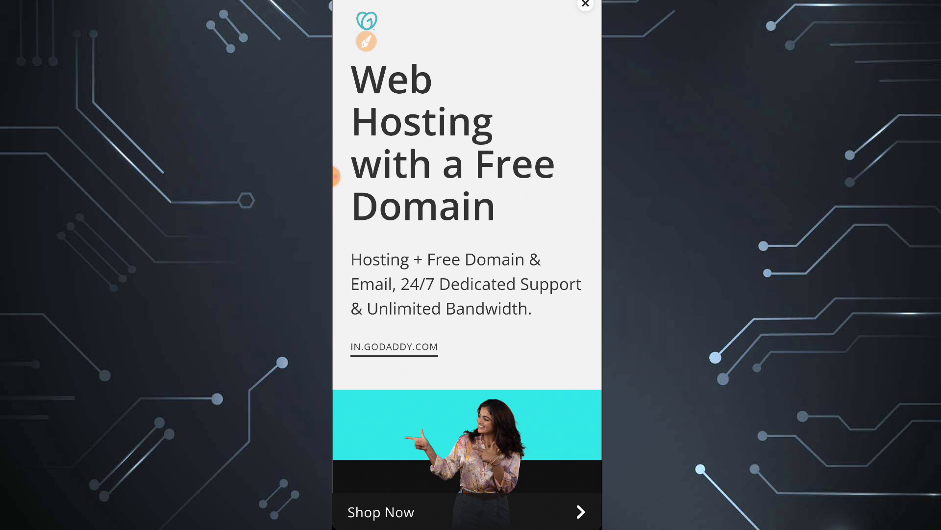
{"action": "left_click", "coordinate": [585, 4]}
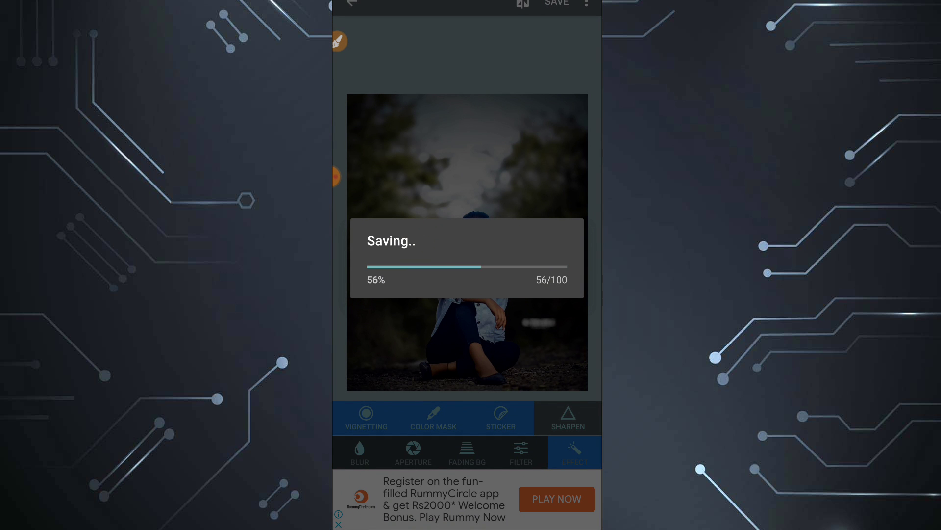
{"action": "left_click", "coordinate": [337, 182]}
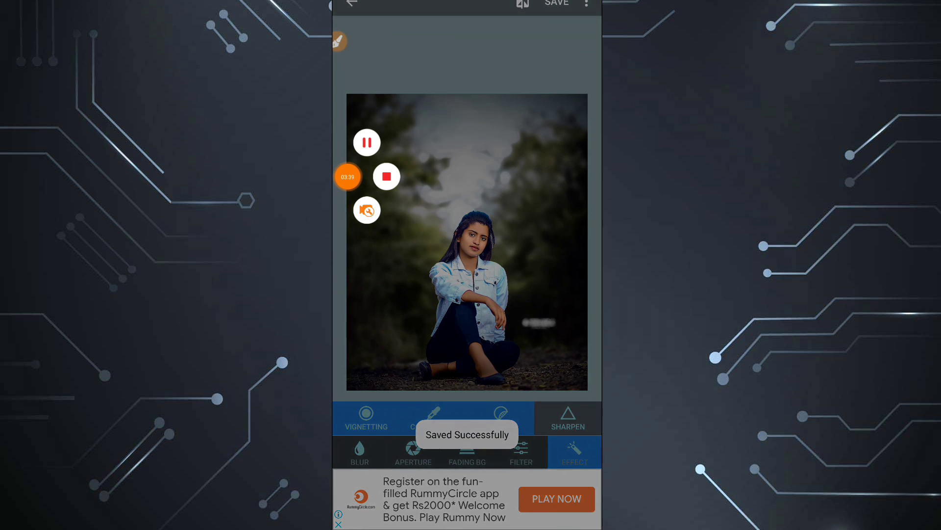